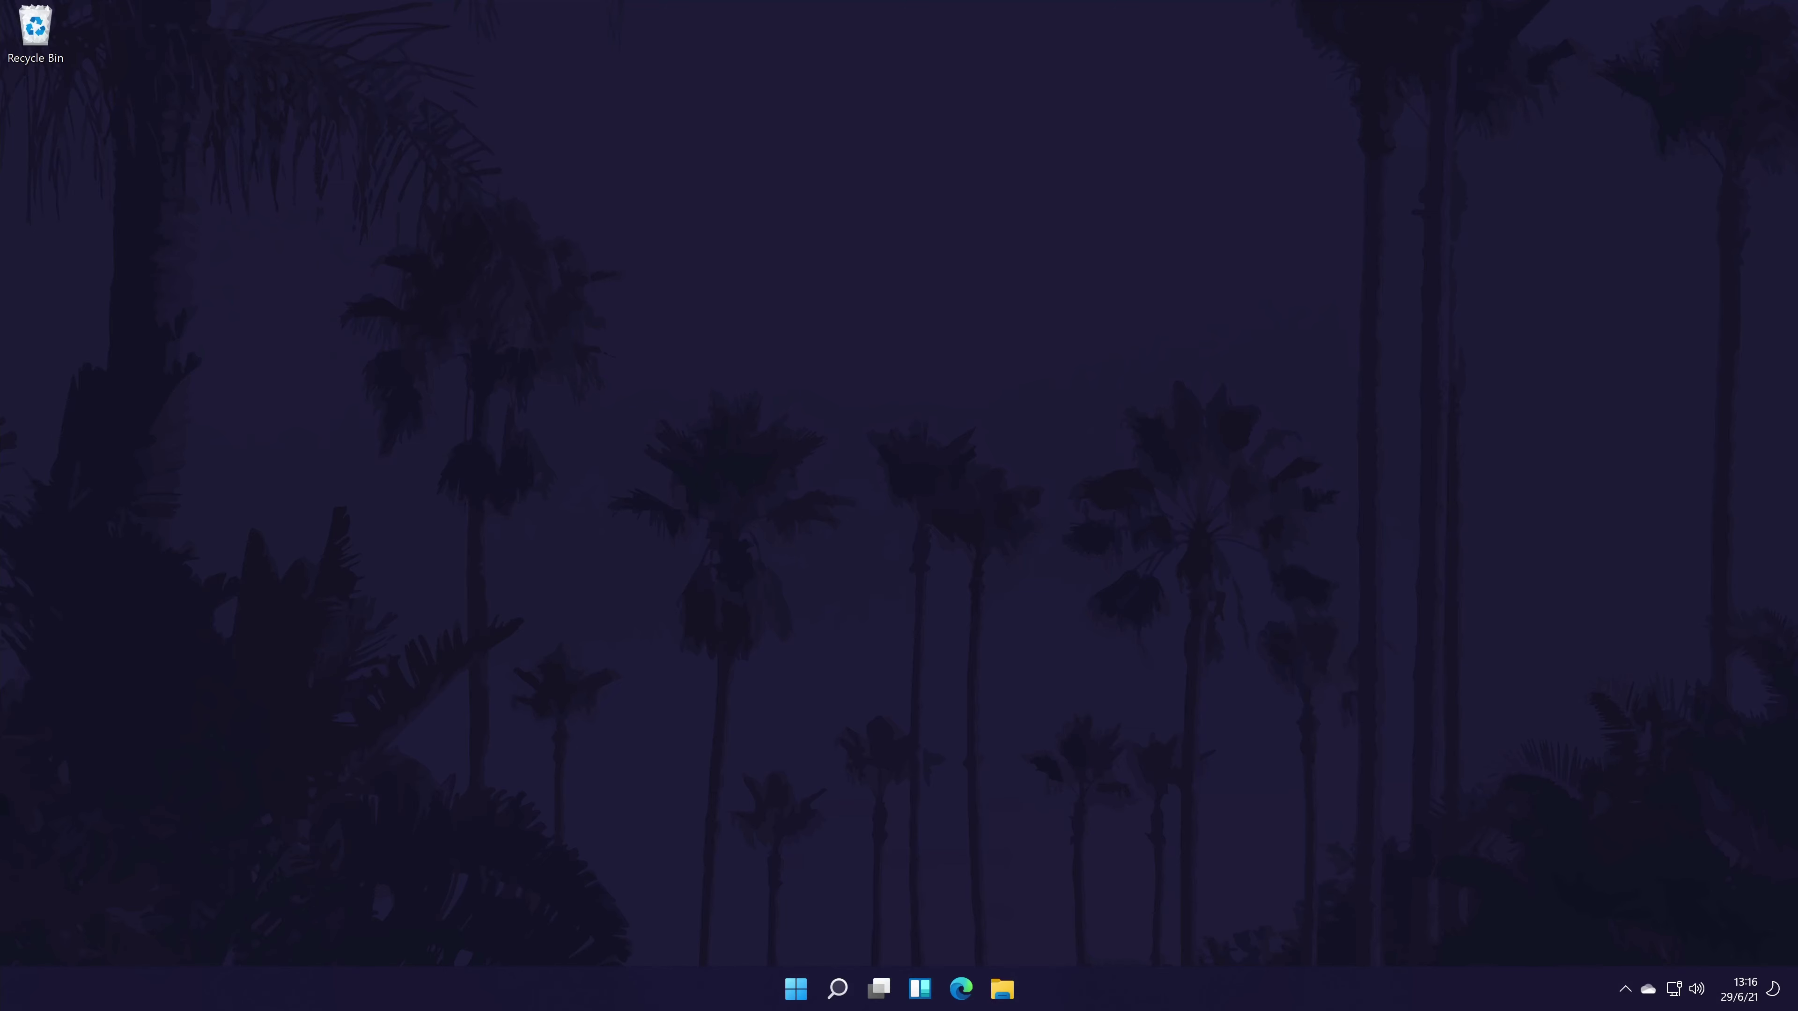
Step: Launch Settings by searching 'sett' and open System > Sound, scrolling through its output options
click(837, 989)
text(sett)
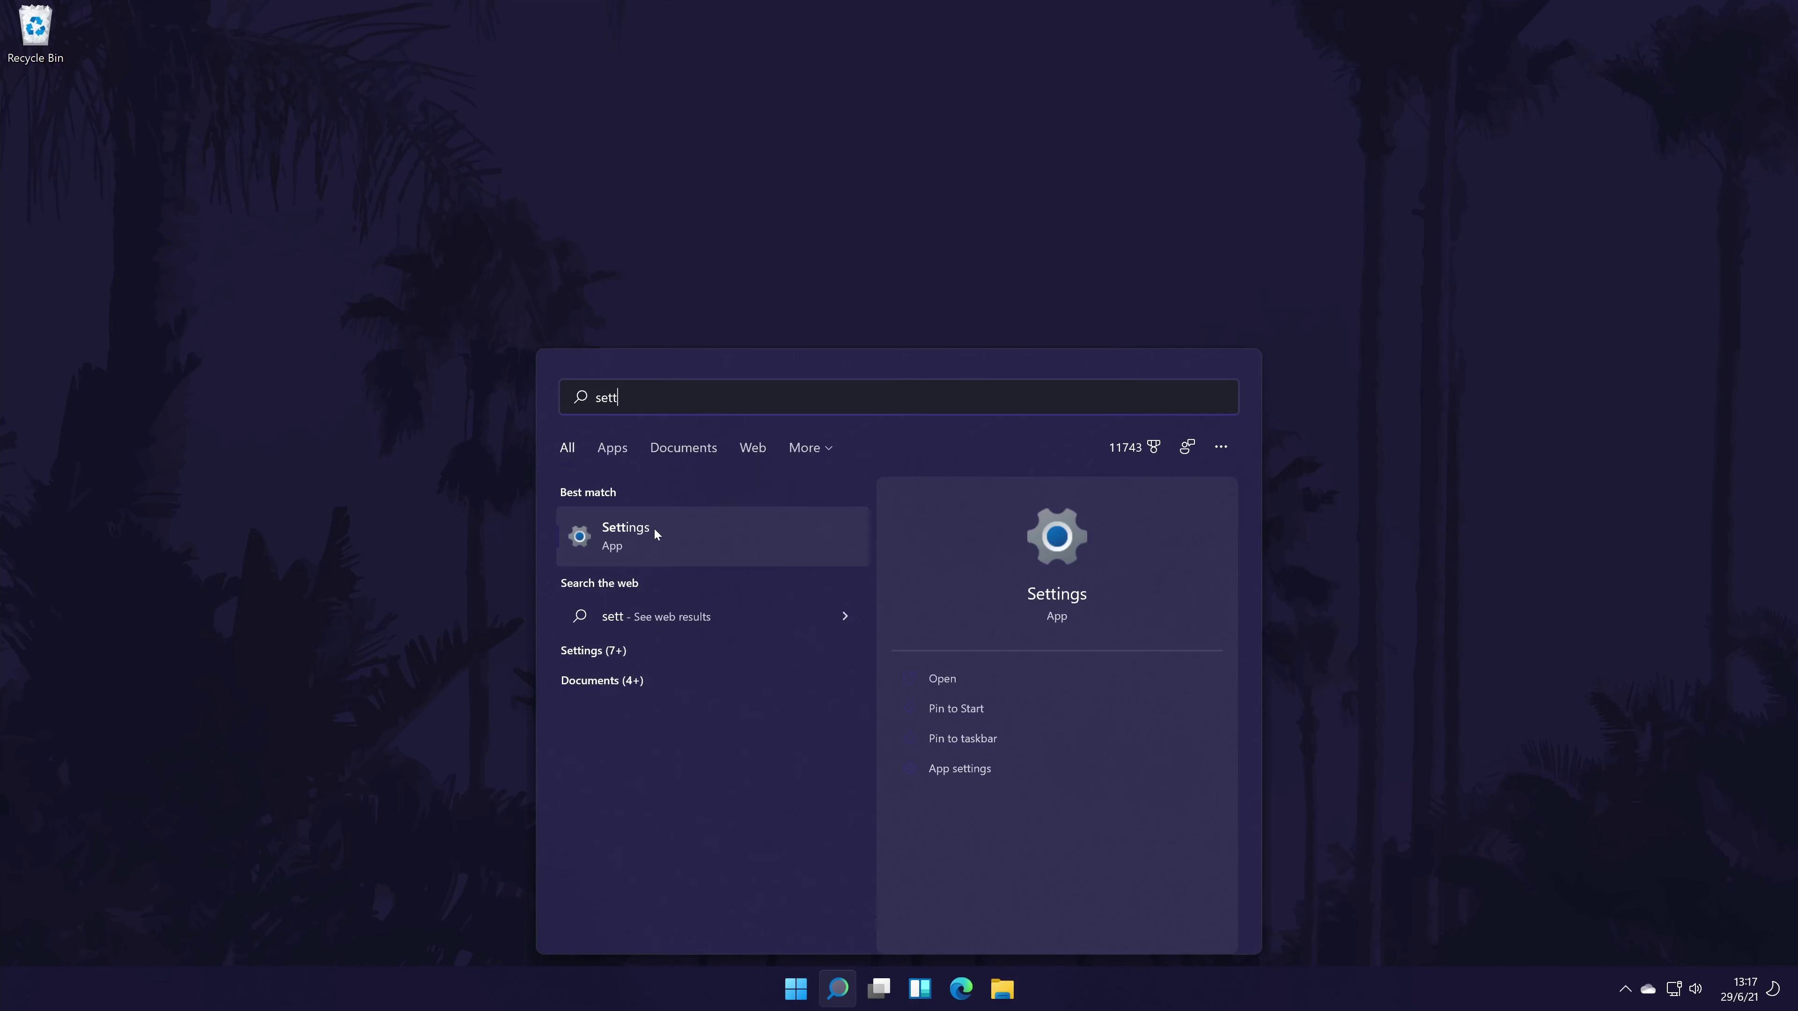
click(638, 527)
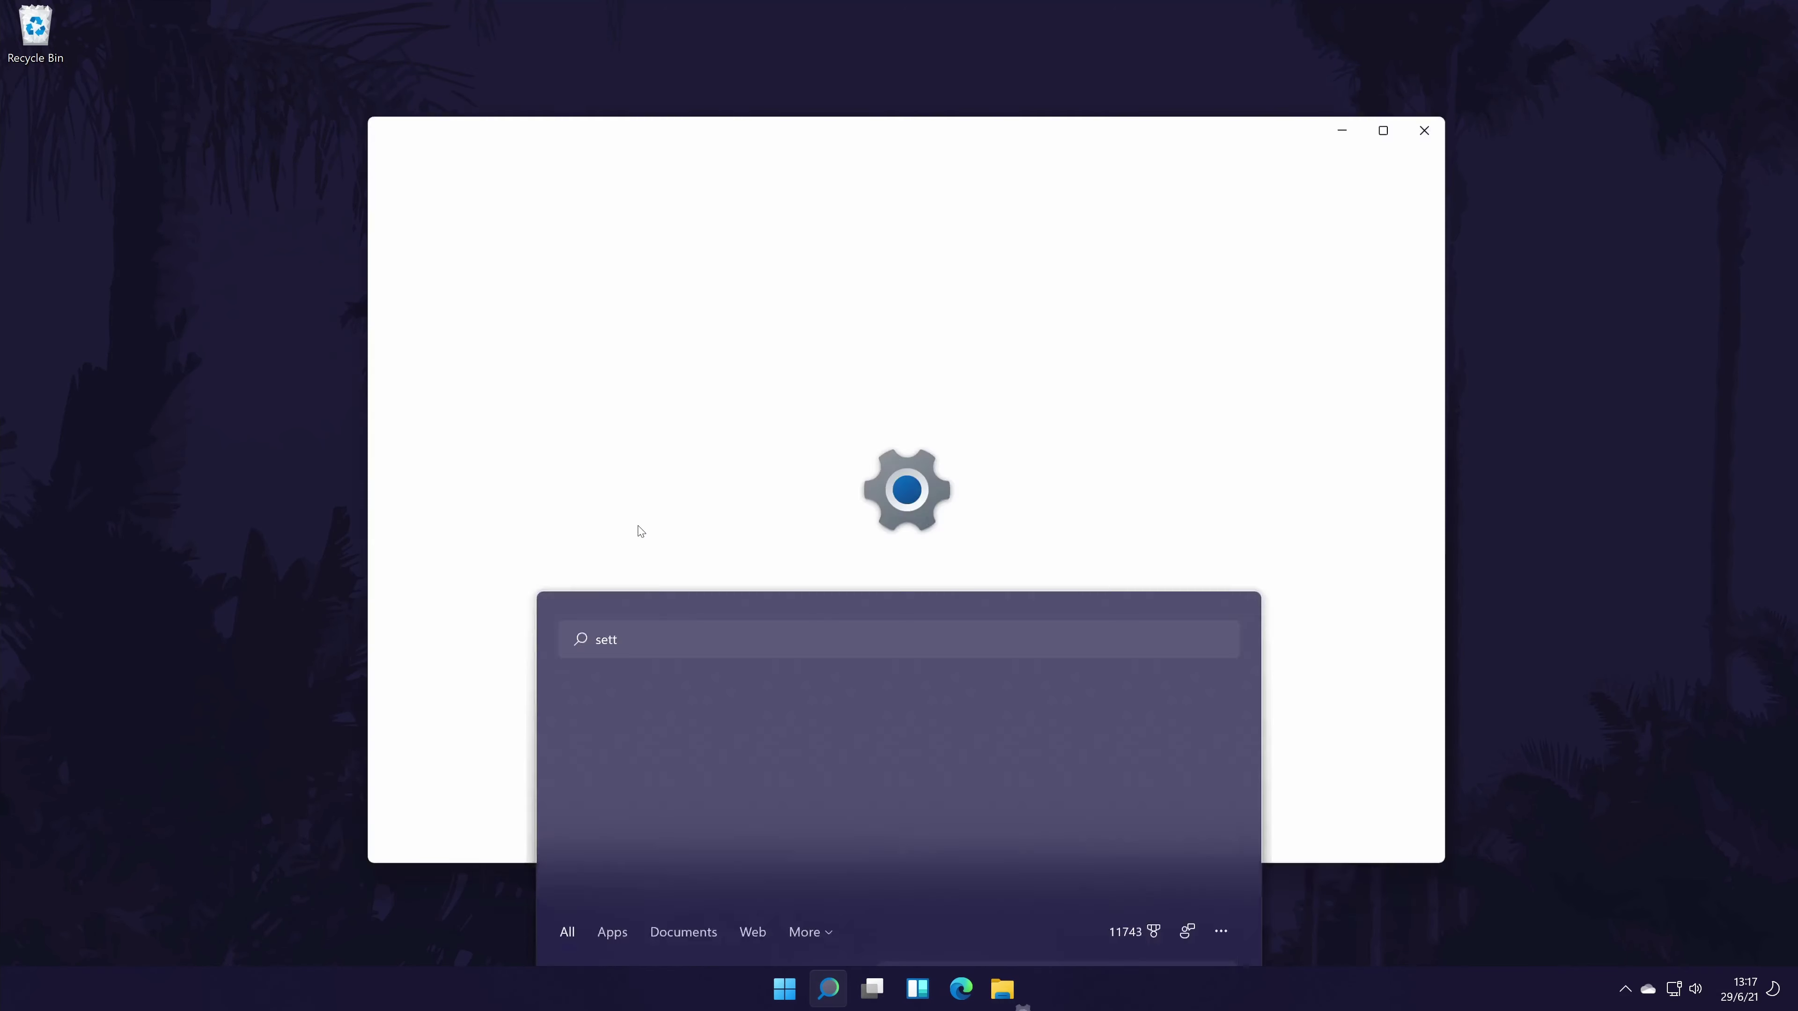
click(423, 293)
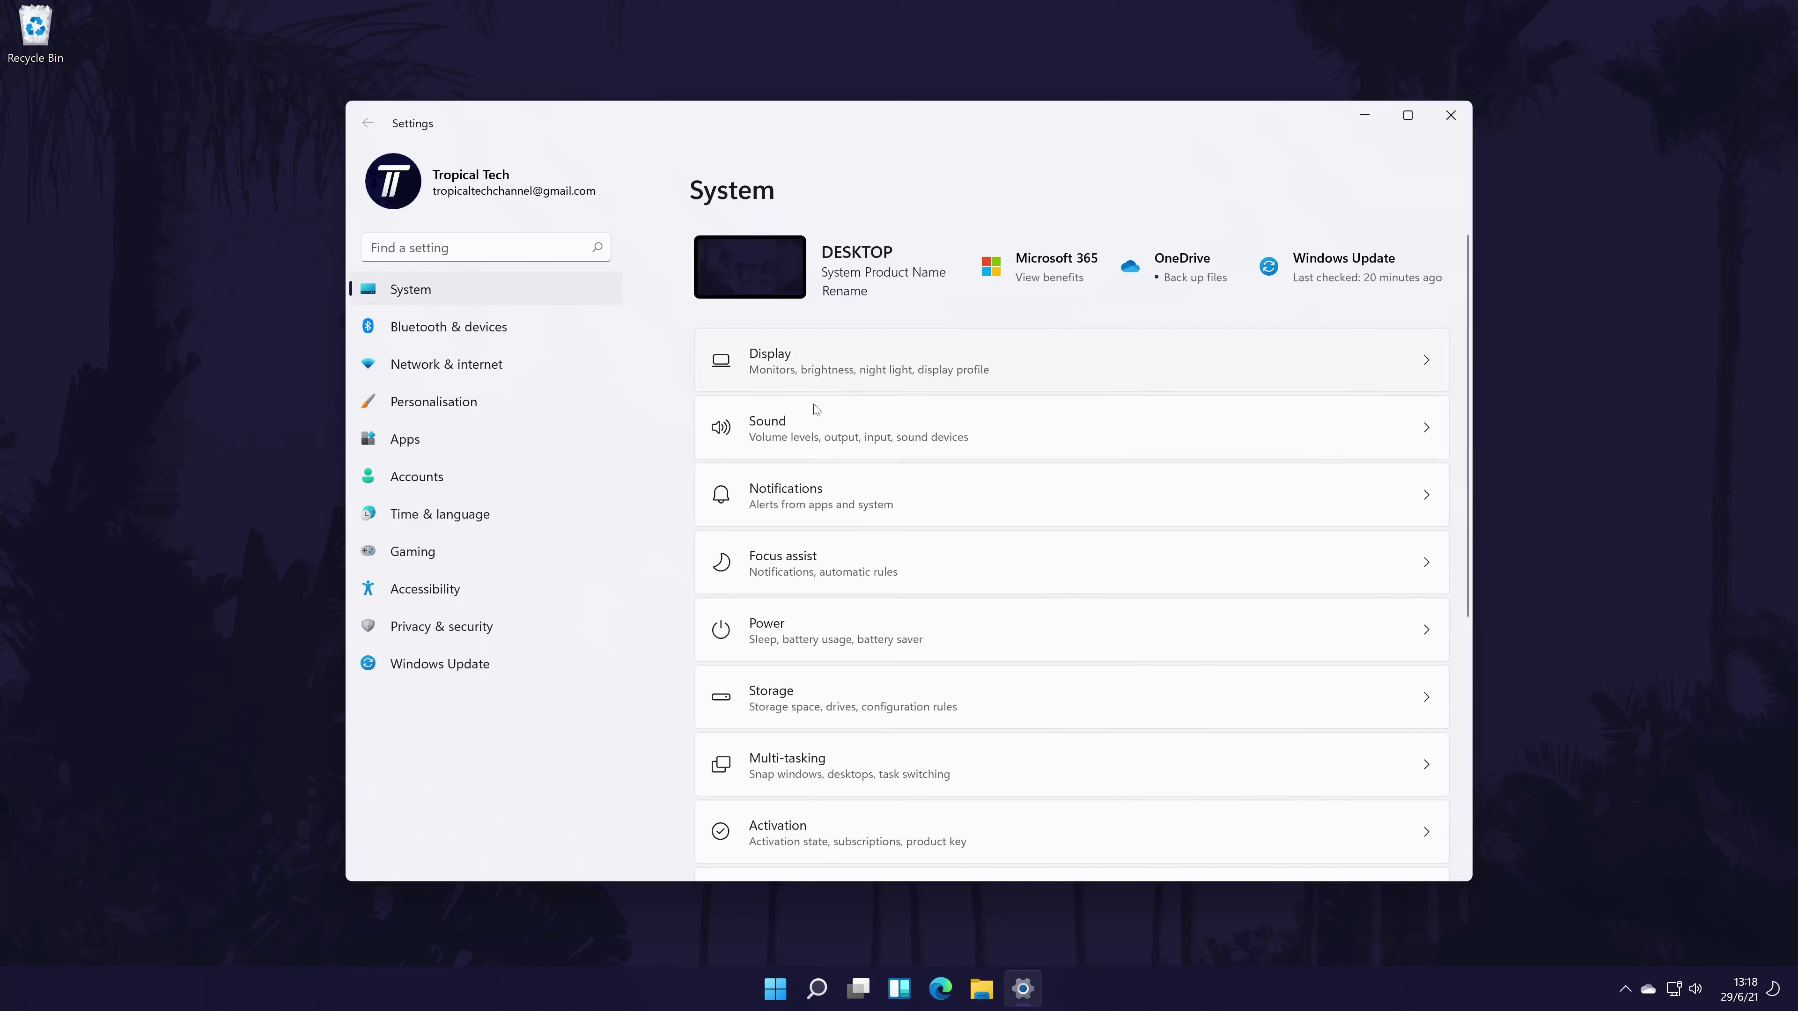
click(922, 436)
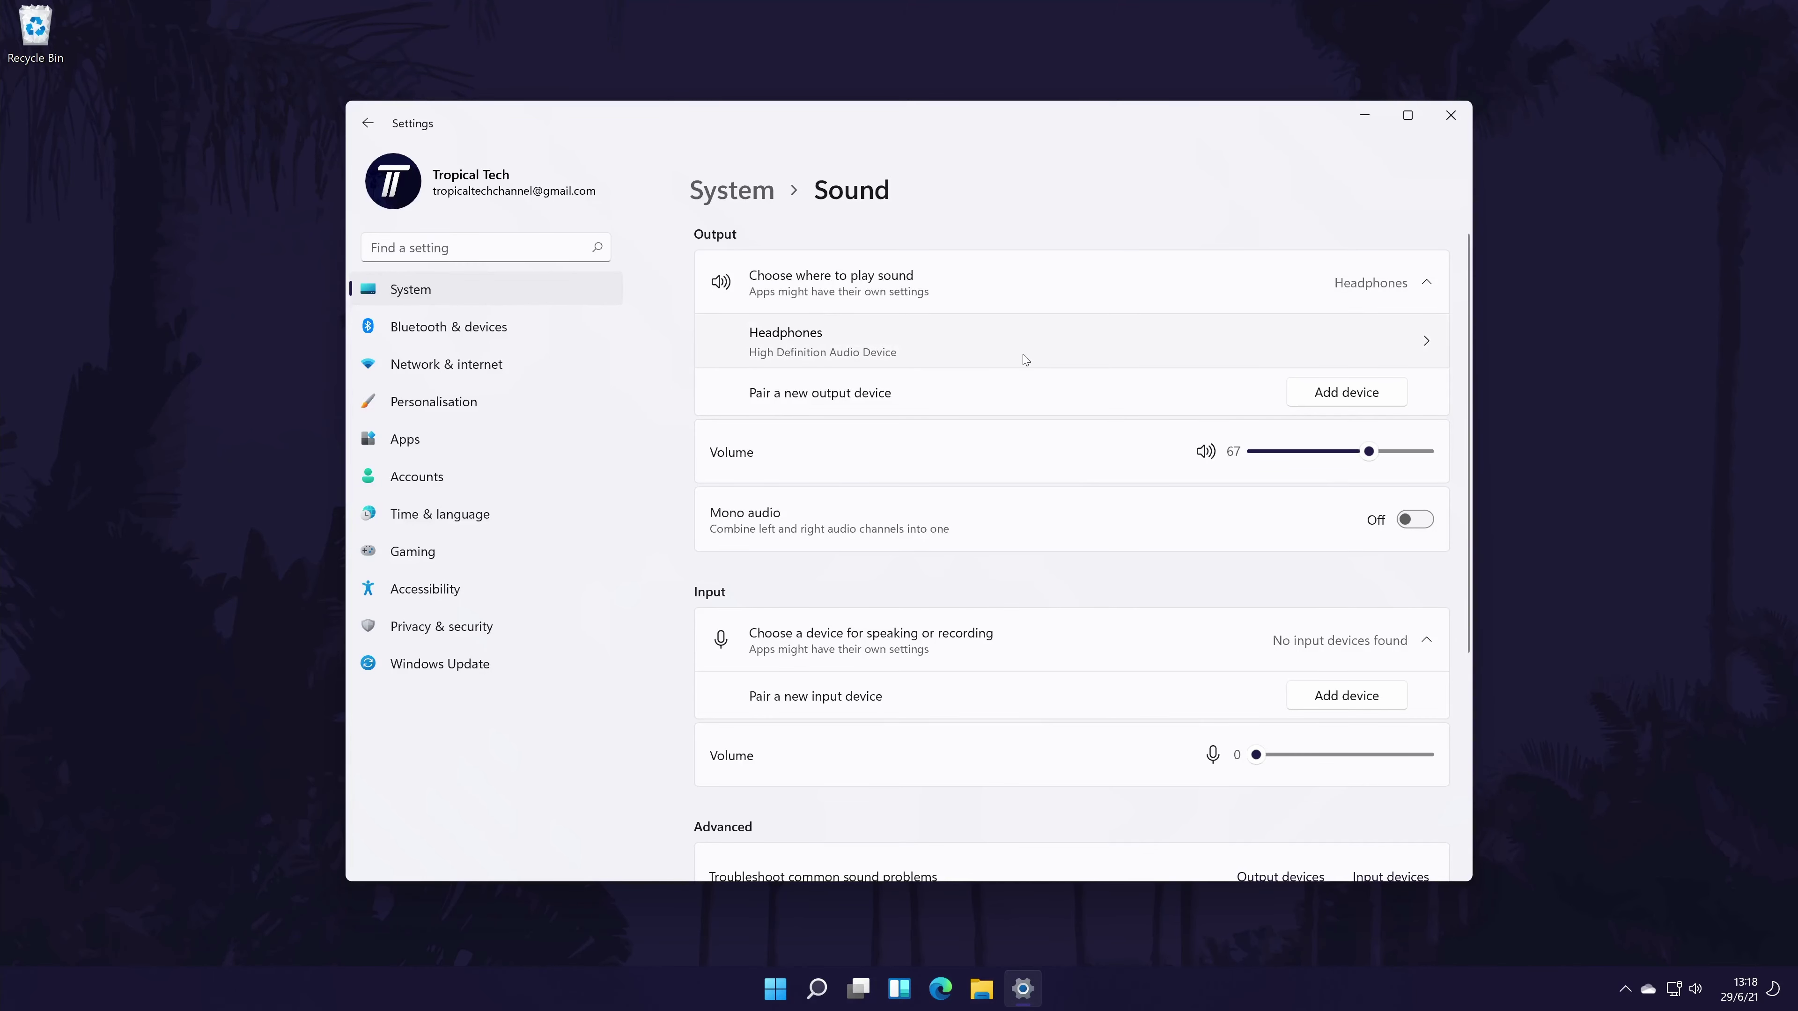
scroll(963, 337, down, 5)
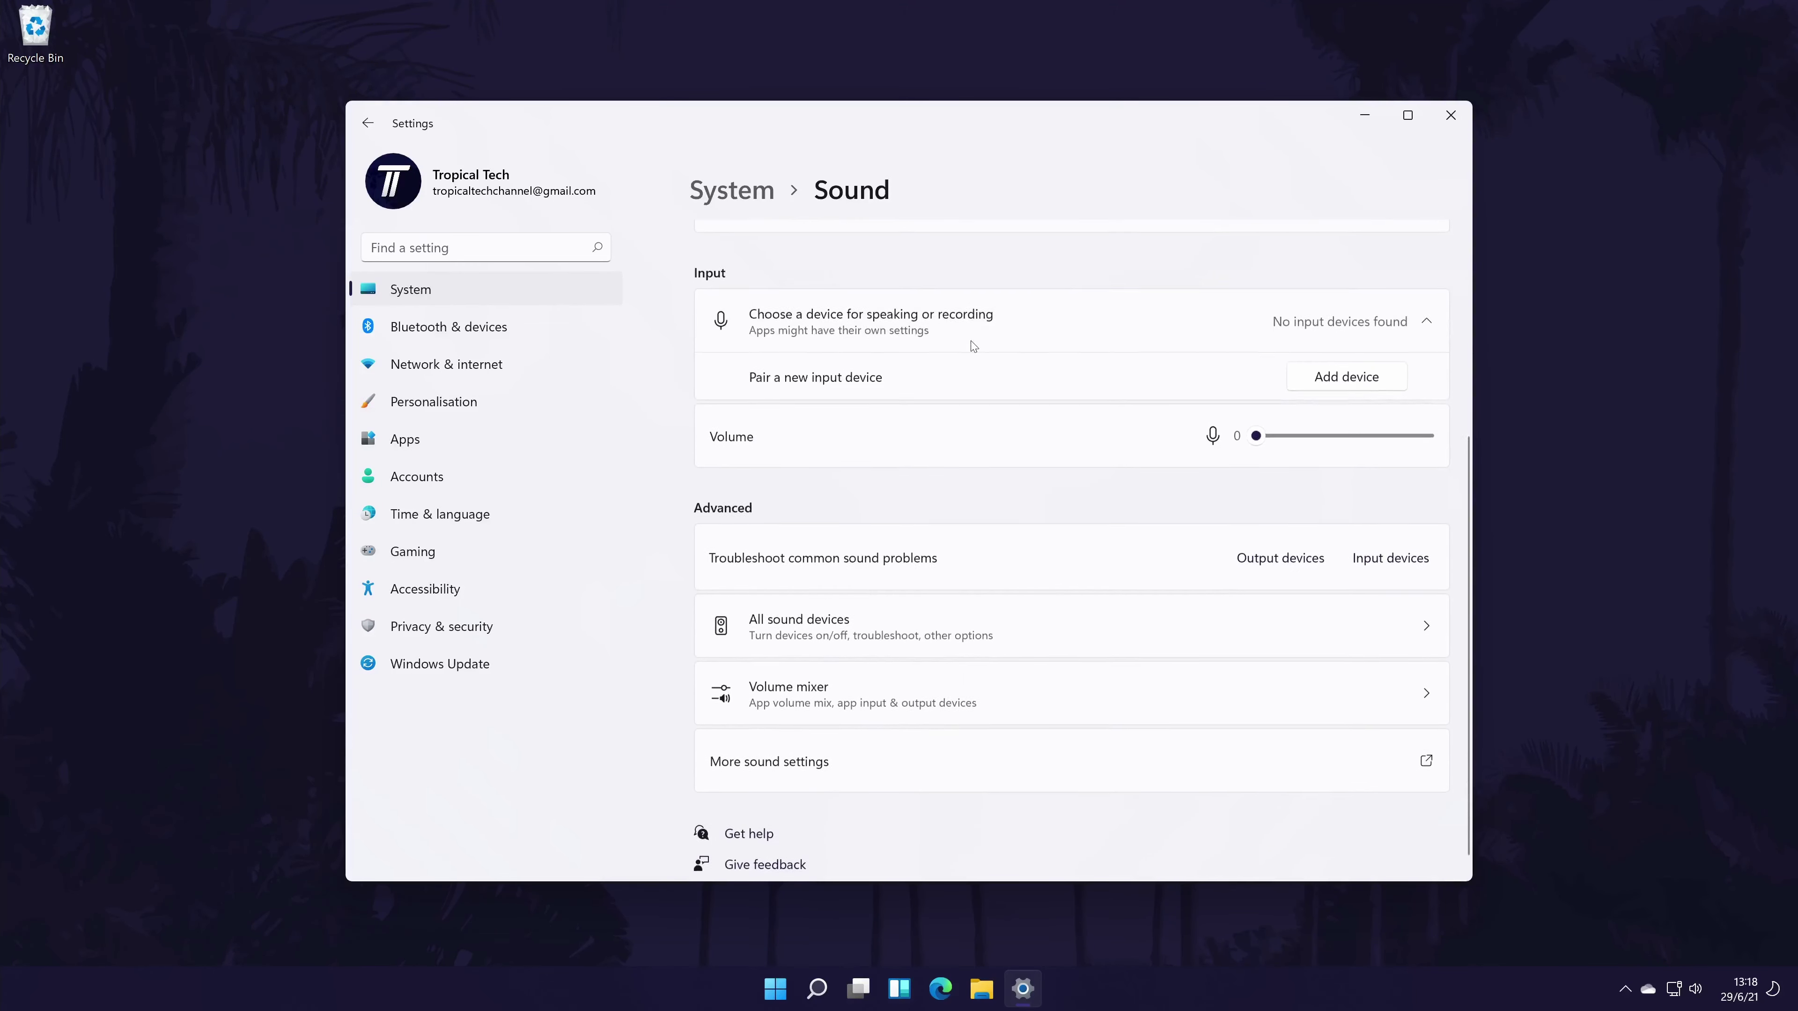
Step: Under All sound devices, allow the LU28R55 monitor to play audio
click(865, 624)
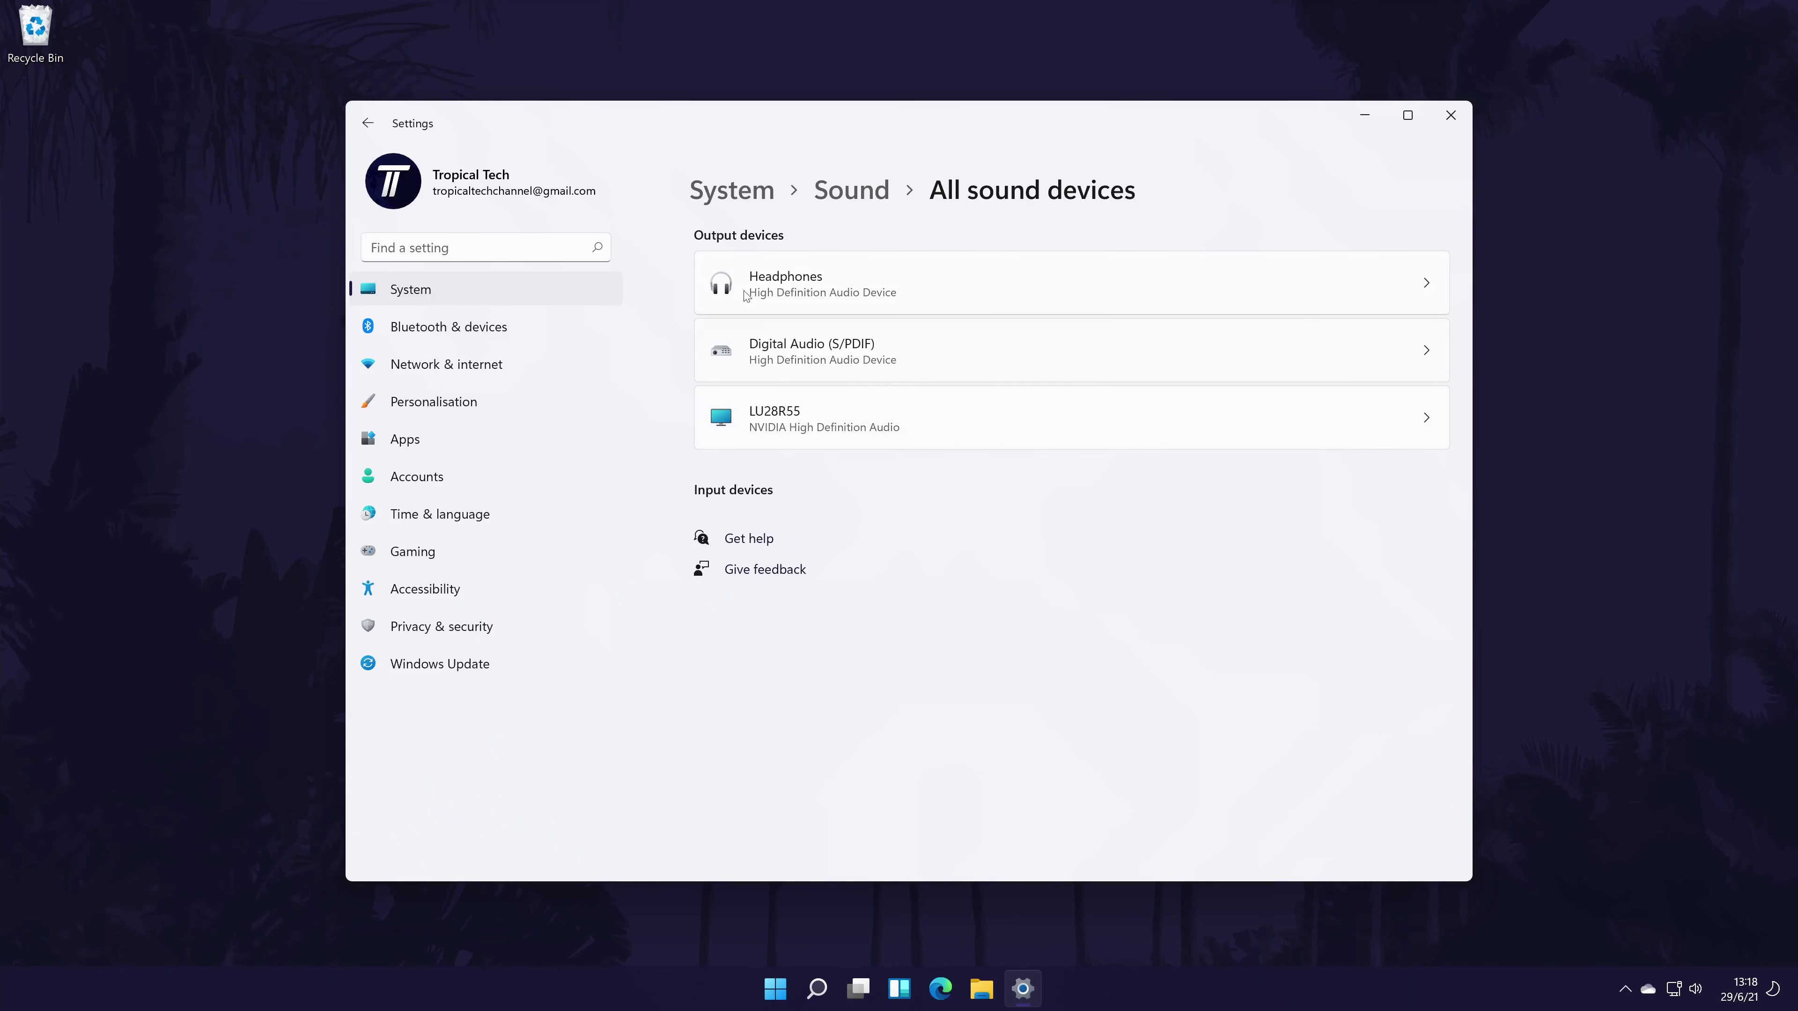
click(950, 420)
click(1386, 417)
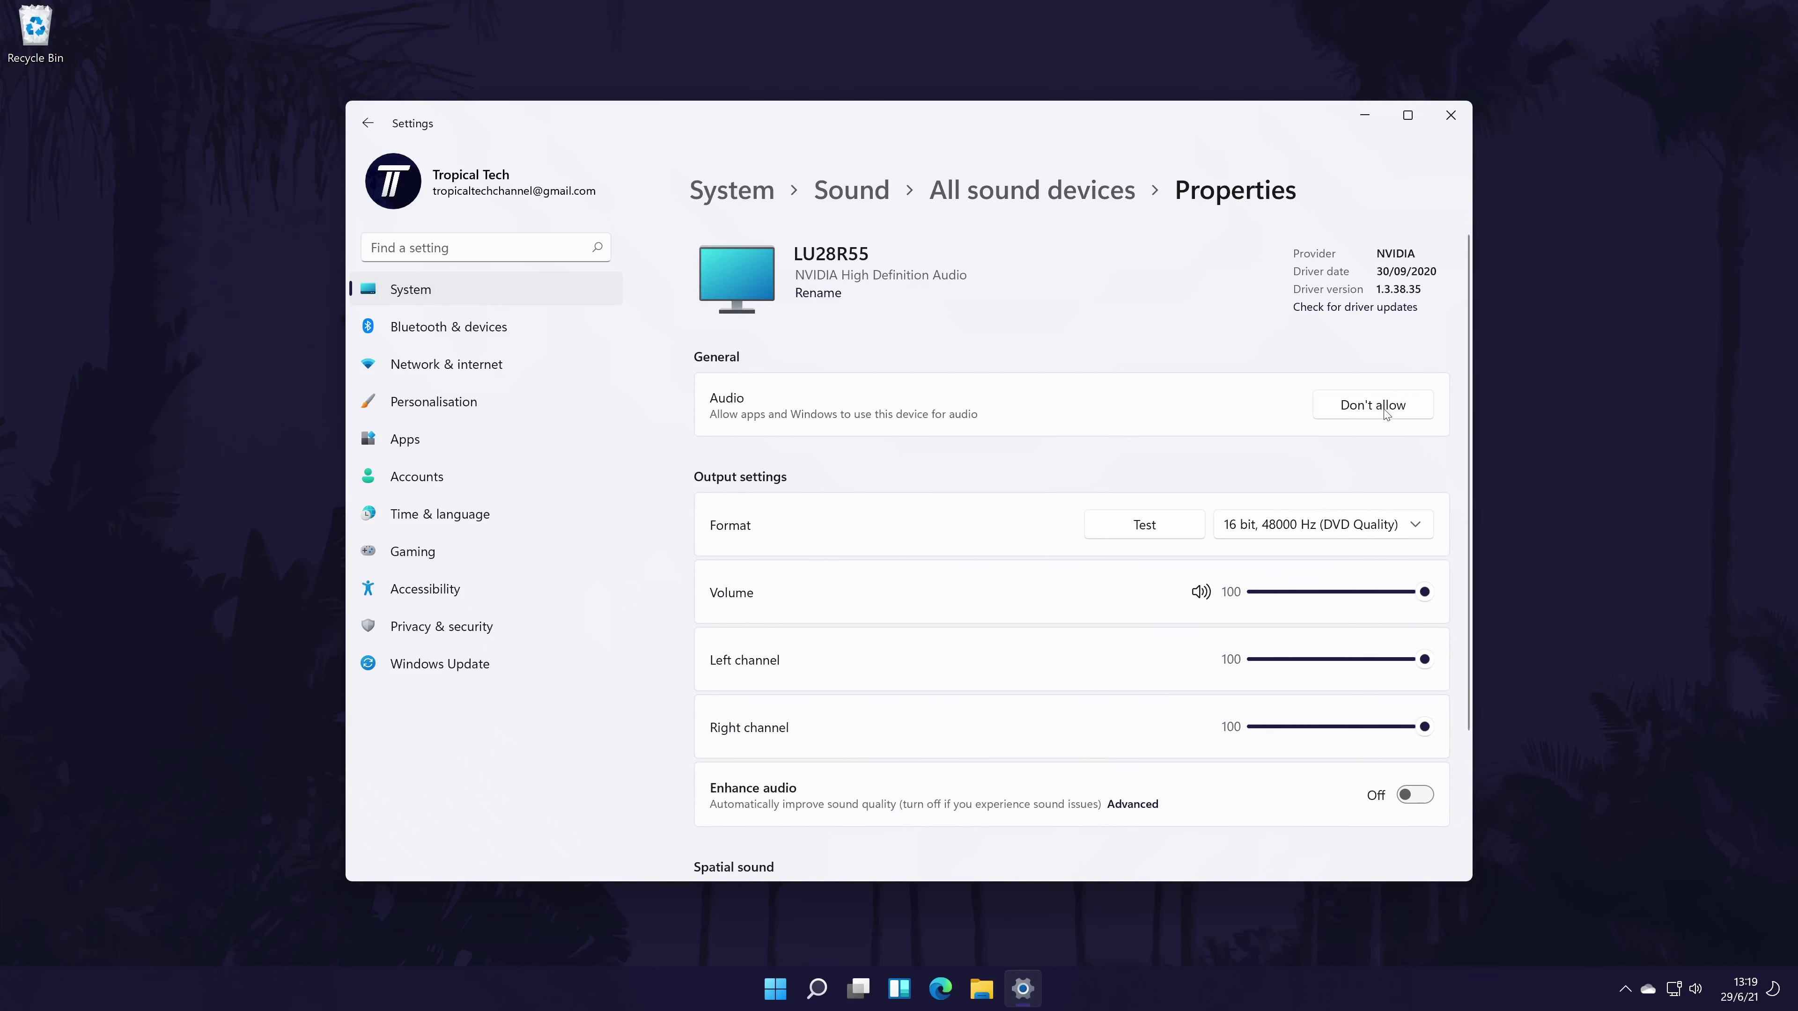
Step: Back on Sound, select LU28R55 as output and open the Headphones device properties
click(363, 124)
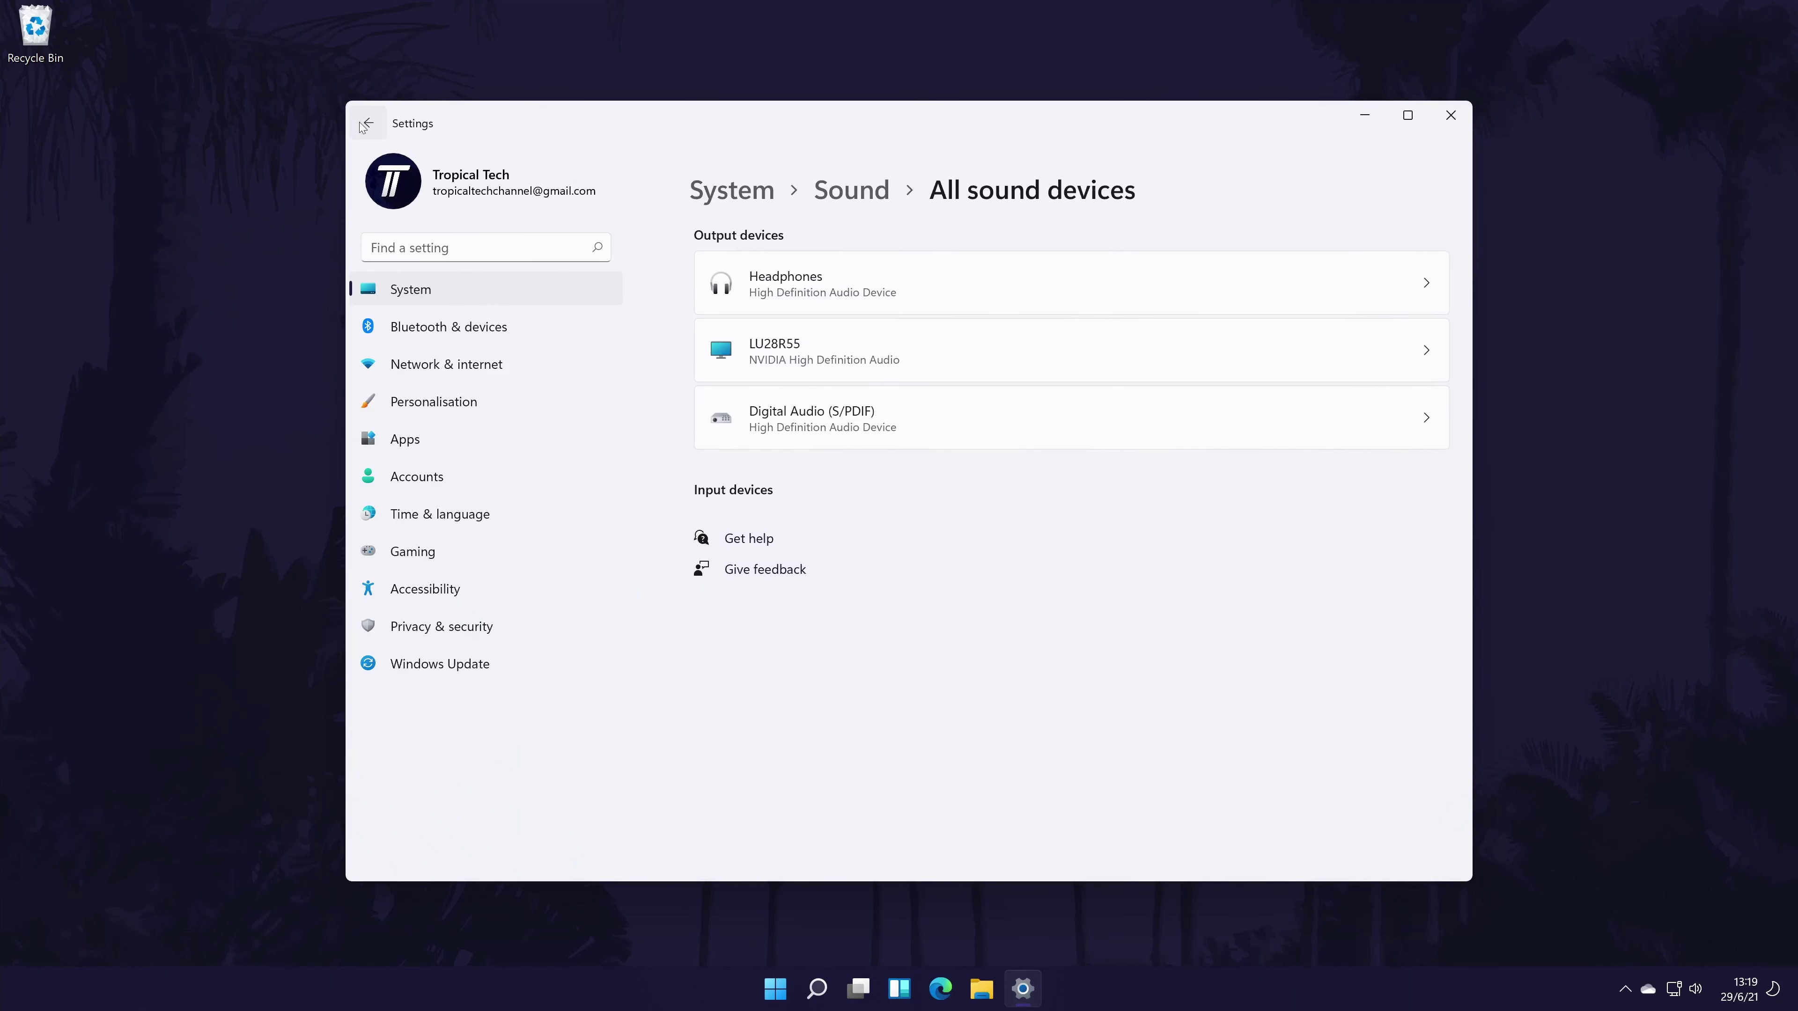
click(363, 124)
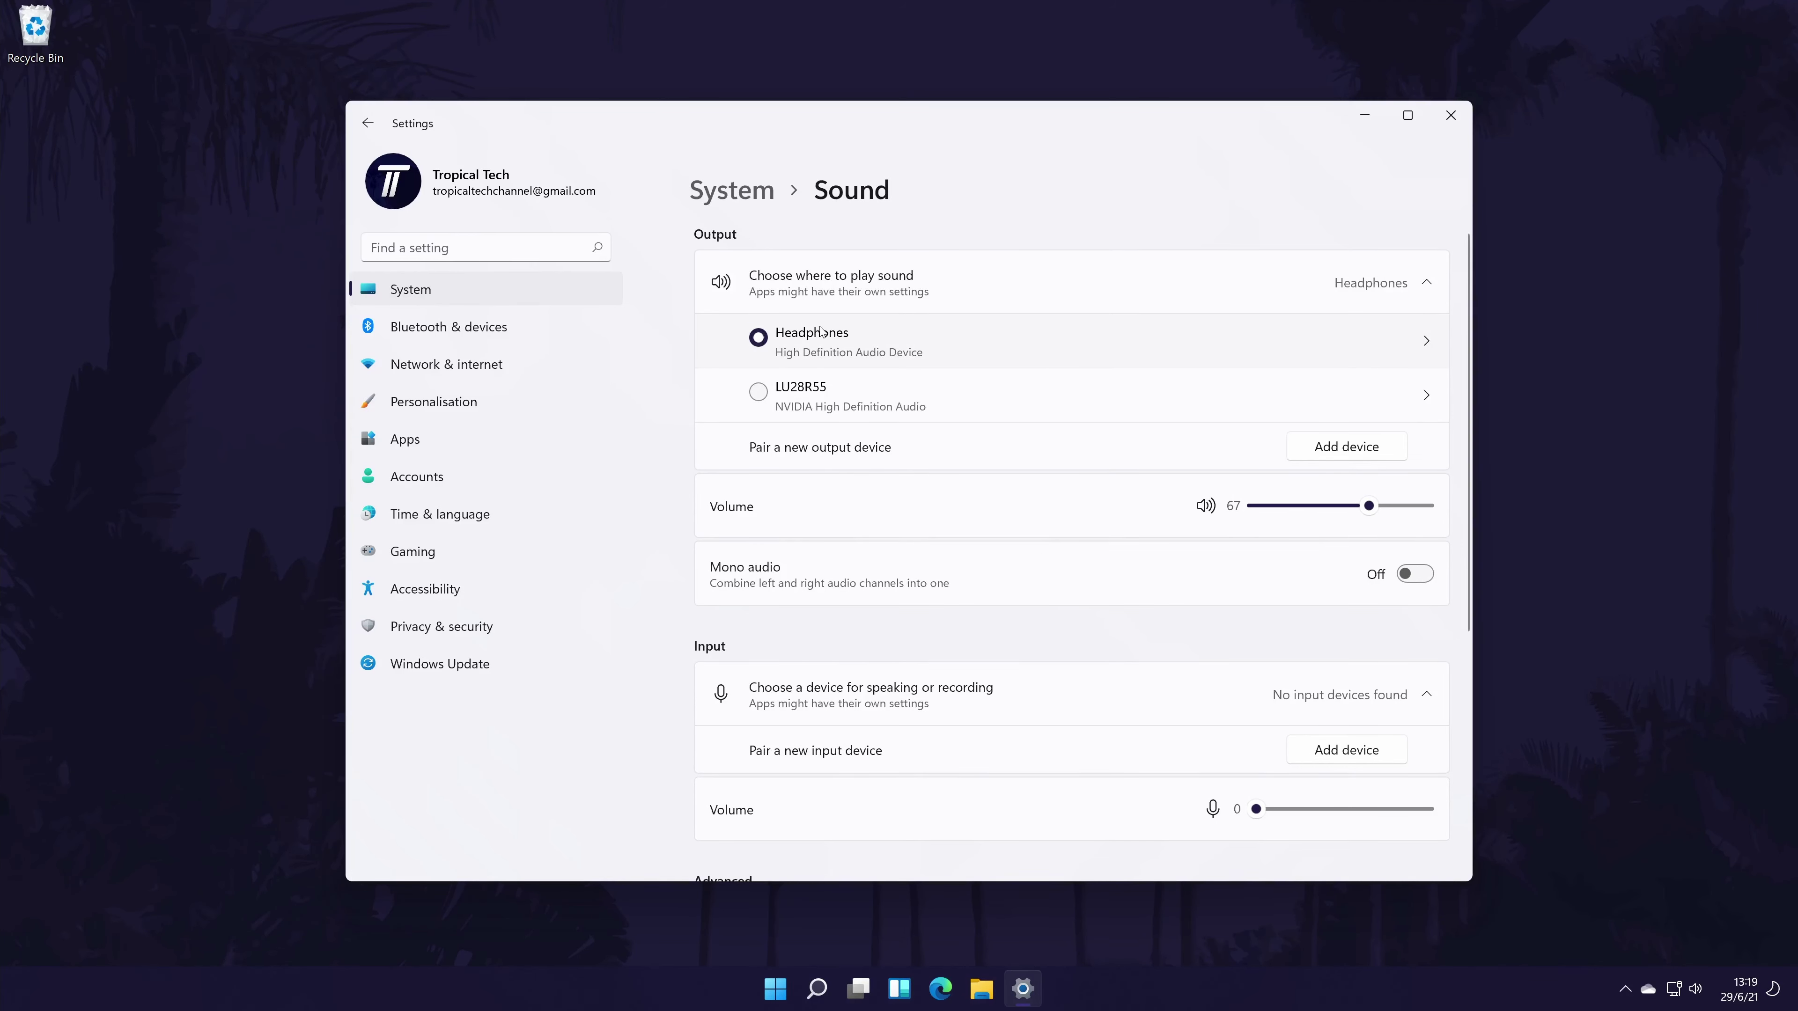
click(874, 388)
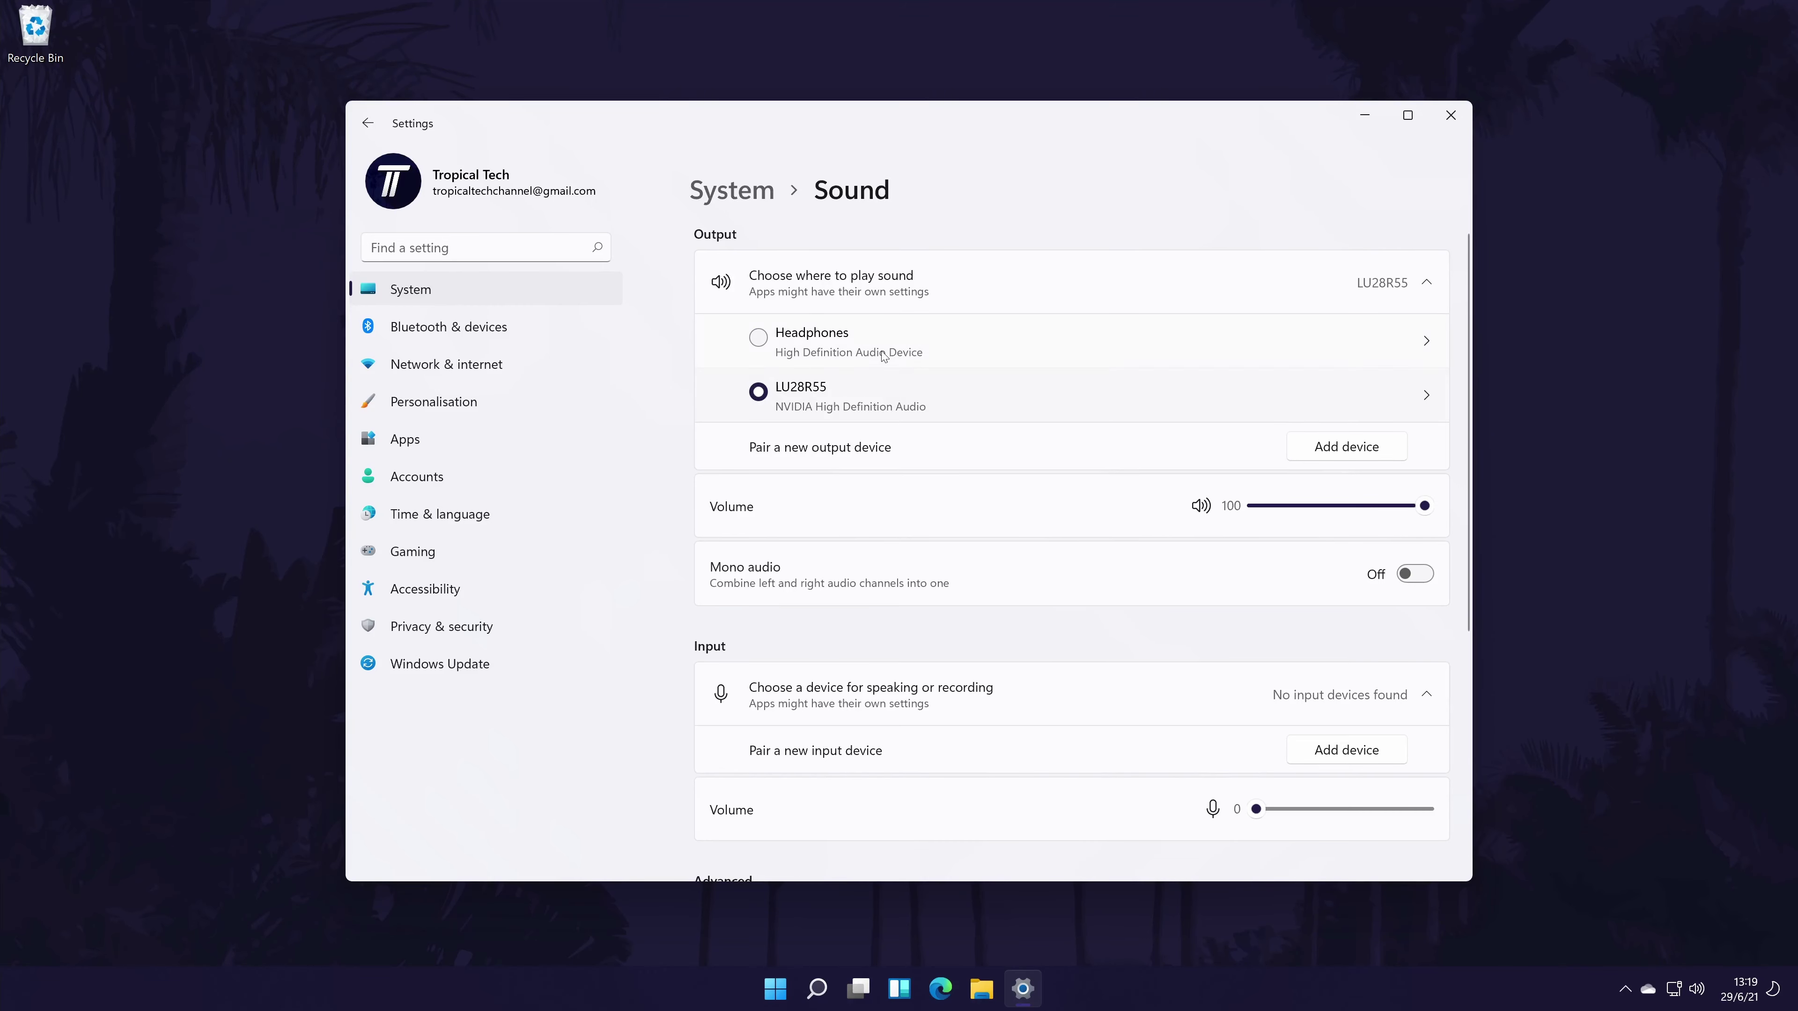
click(927, 341)
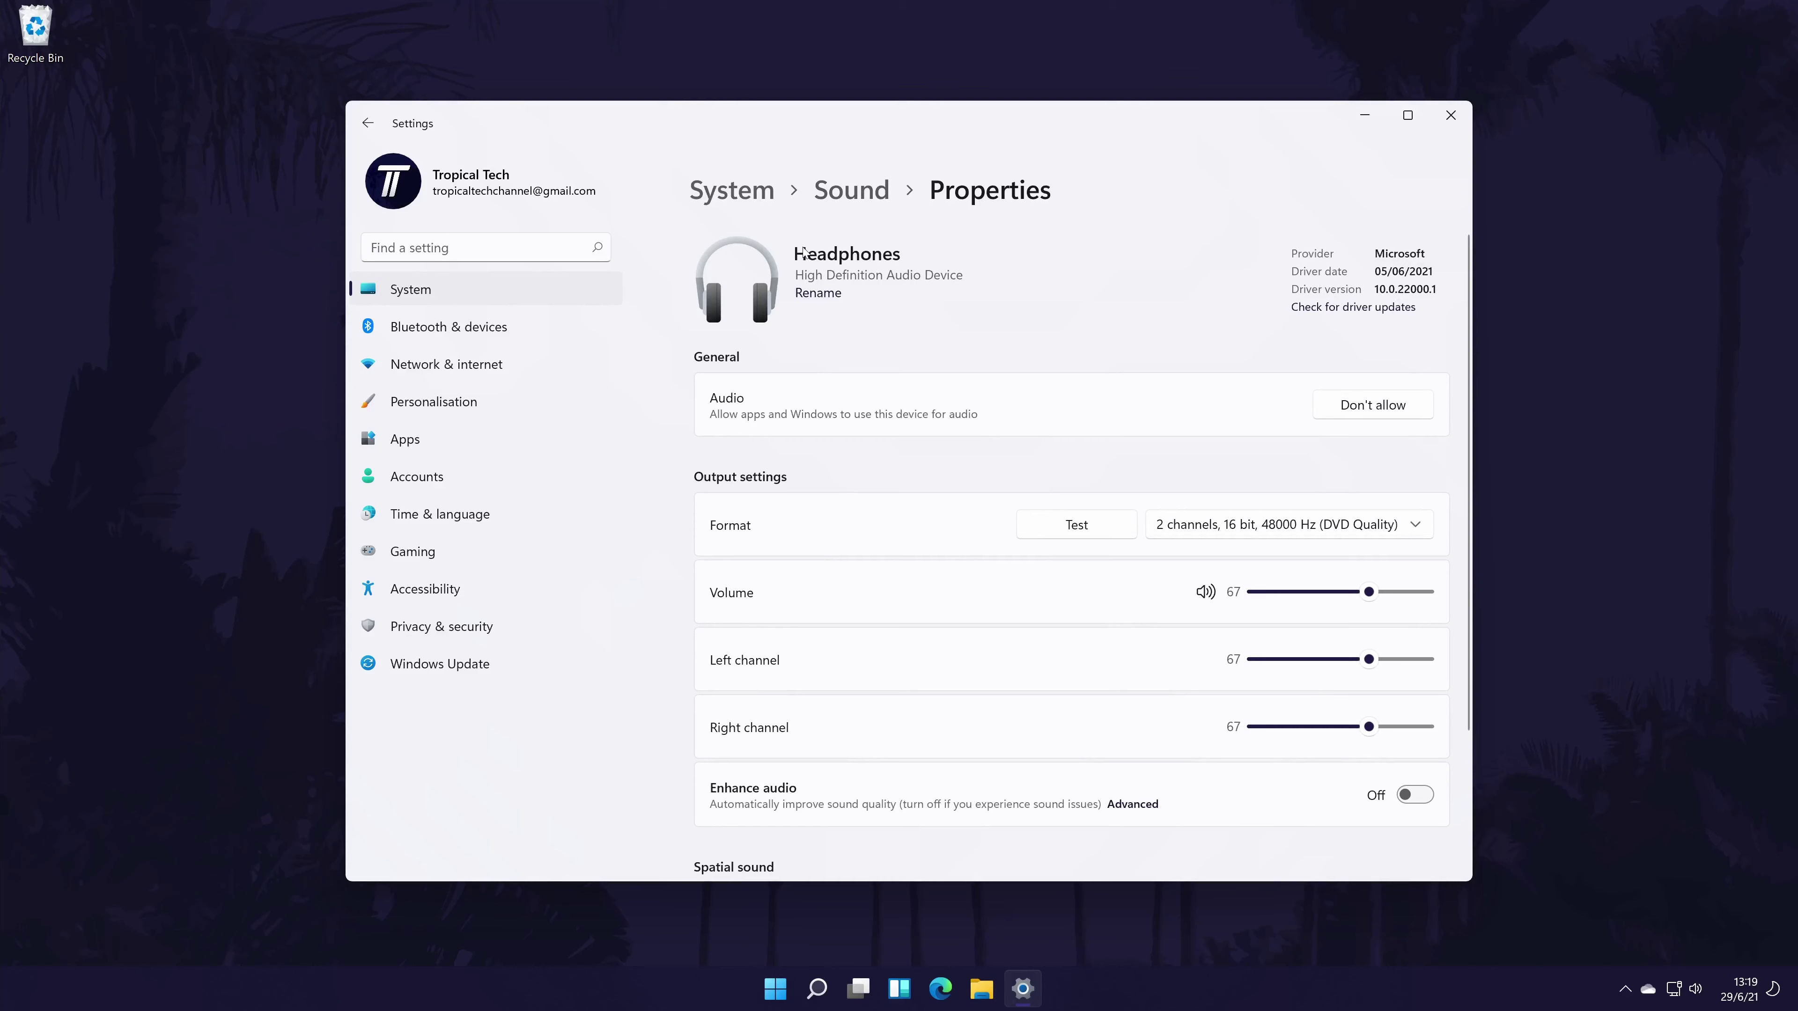
Step: Rename the headphones output device to 'Headphones 1'
click(819, 294)
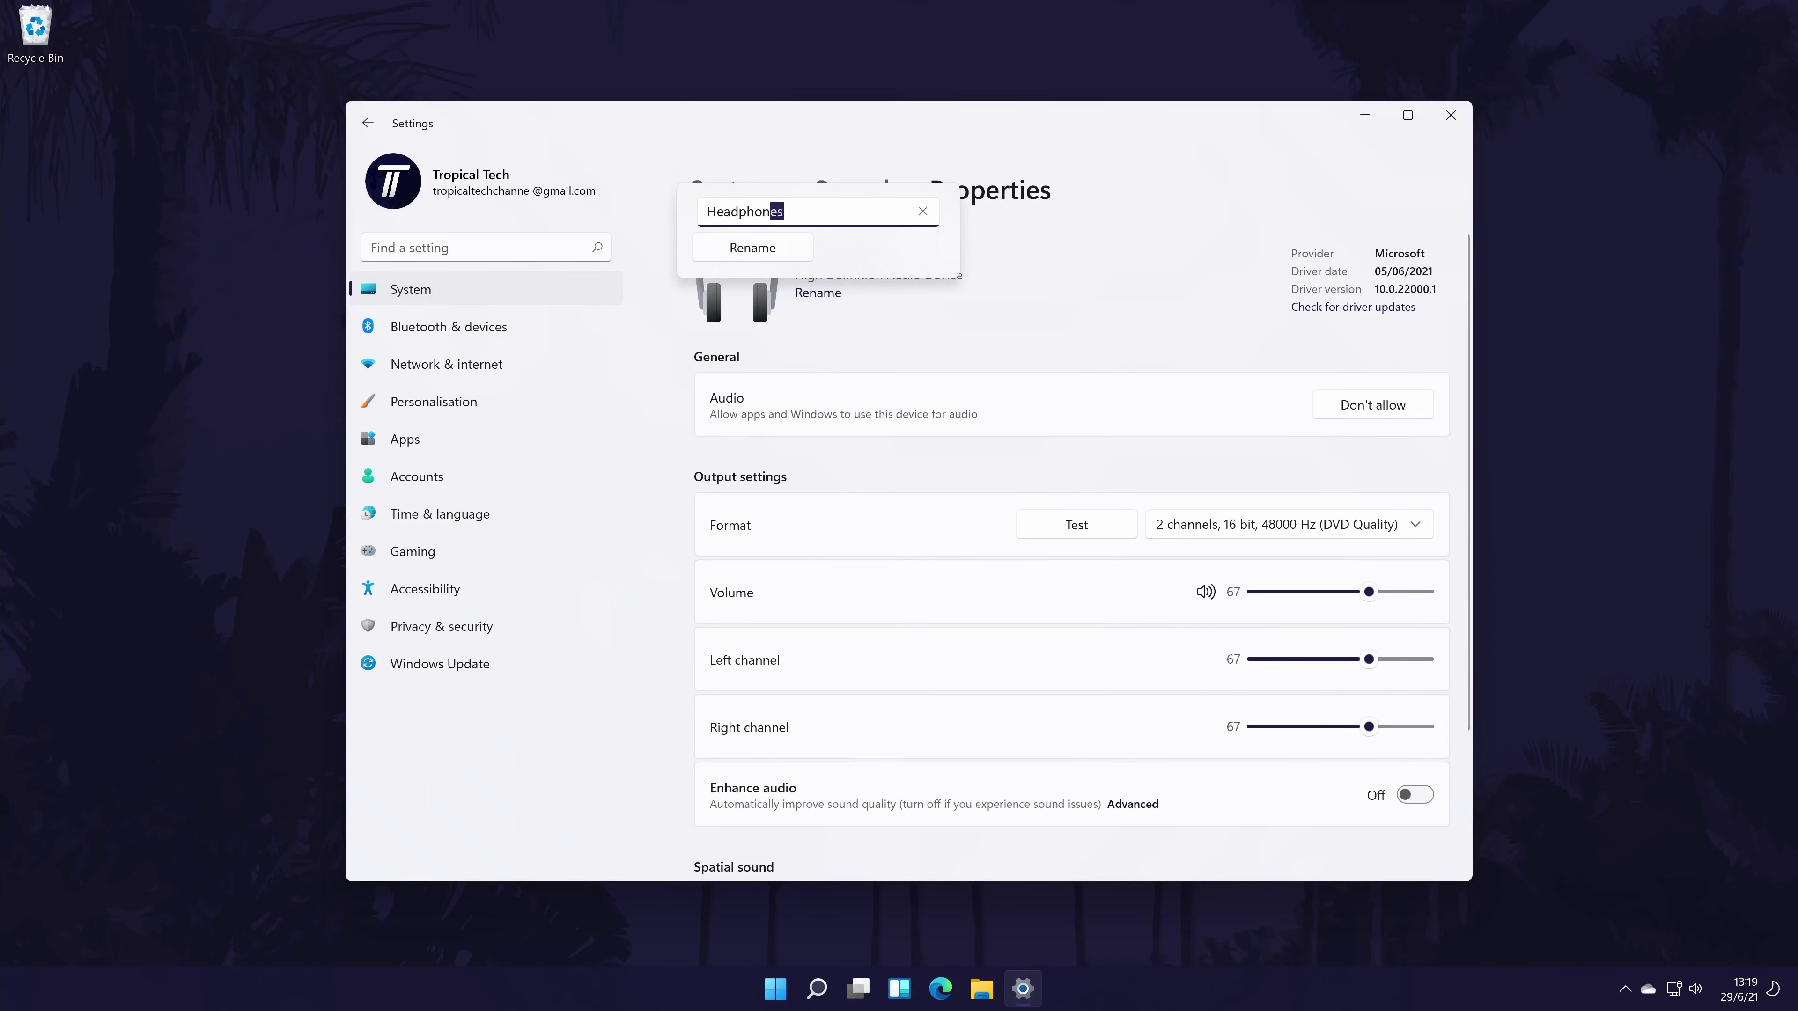
text(1)
key(Return)
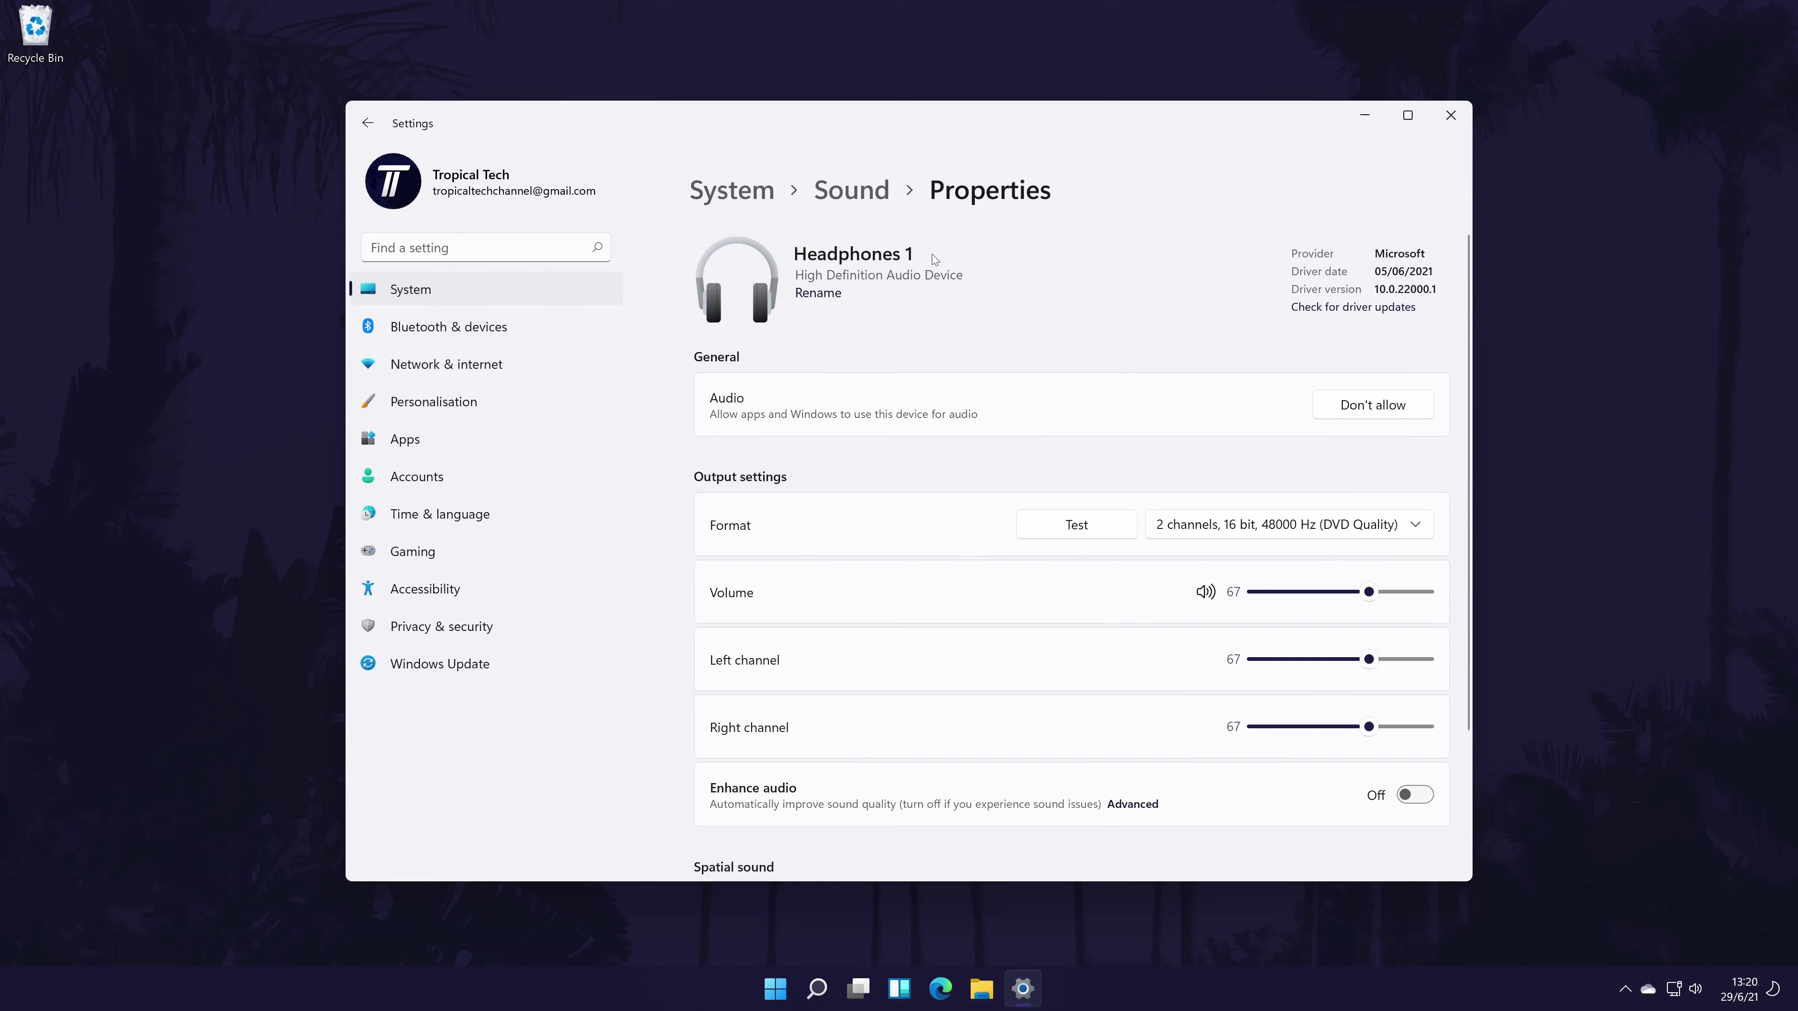
Step: Check the output format options, keeping 2 channels, 16 bit, 48000 Hz (DVD Quality)
scroll(1354, 324, down, 1)
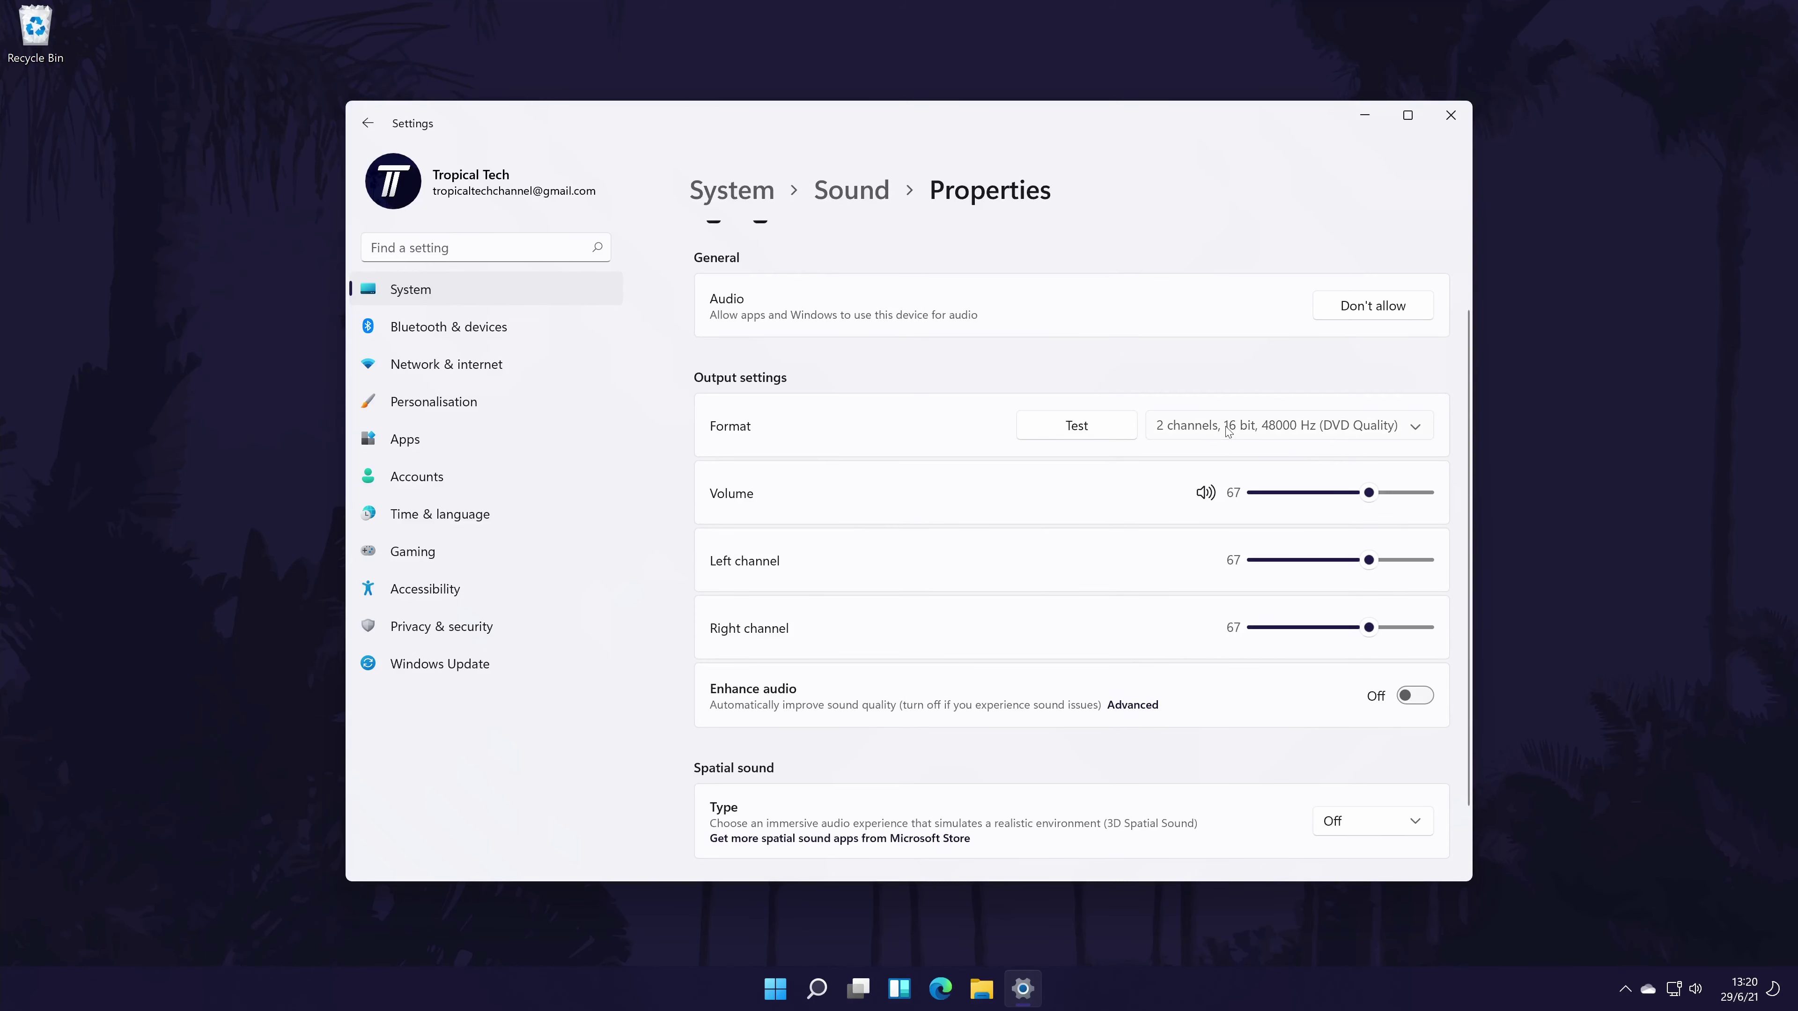
click(1228, 428)
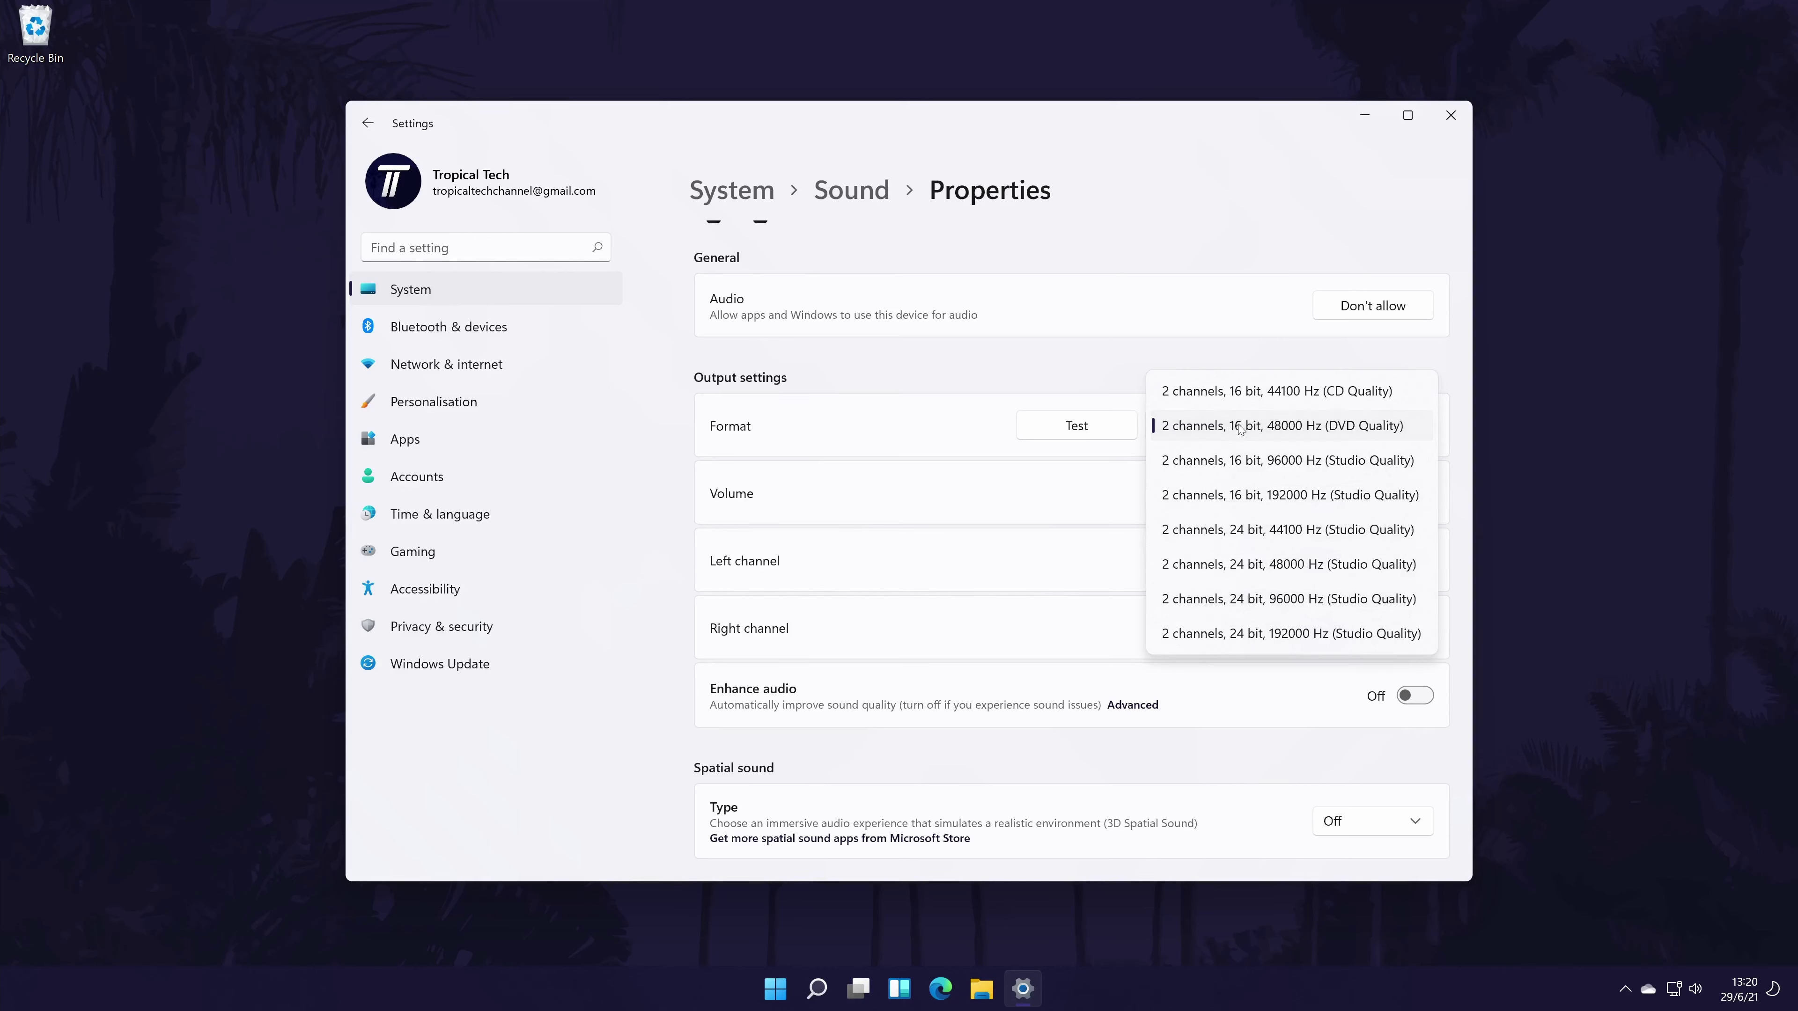
click(1262, 425)
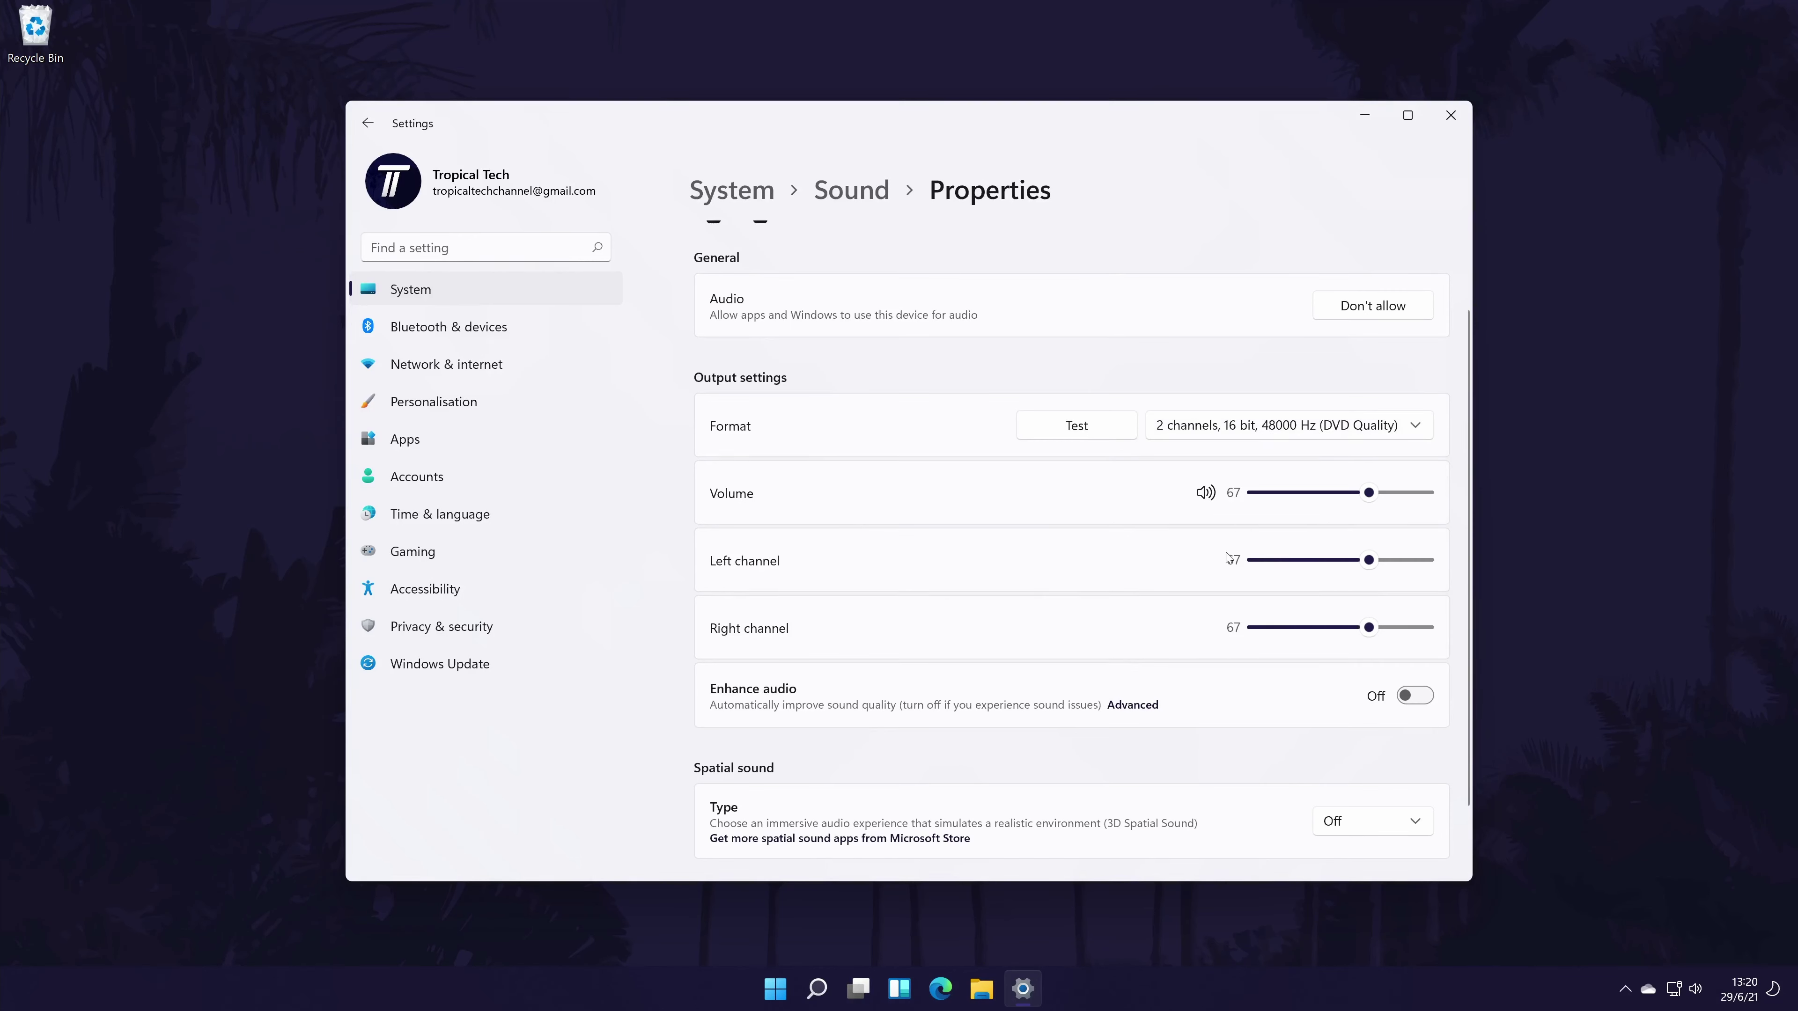
scroll(1264, 615, down, 2)
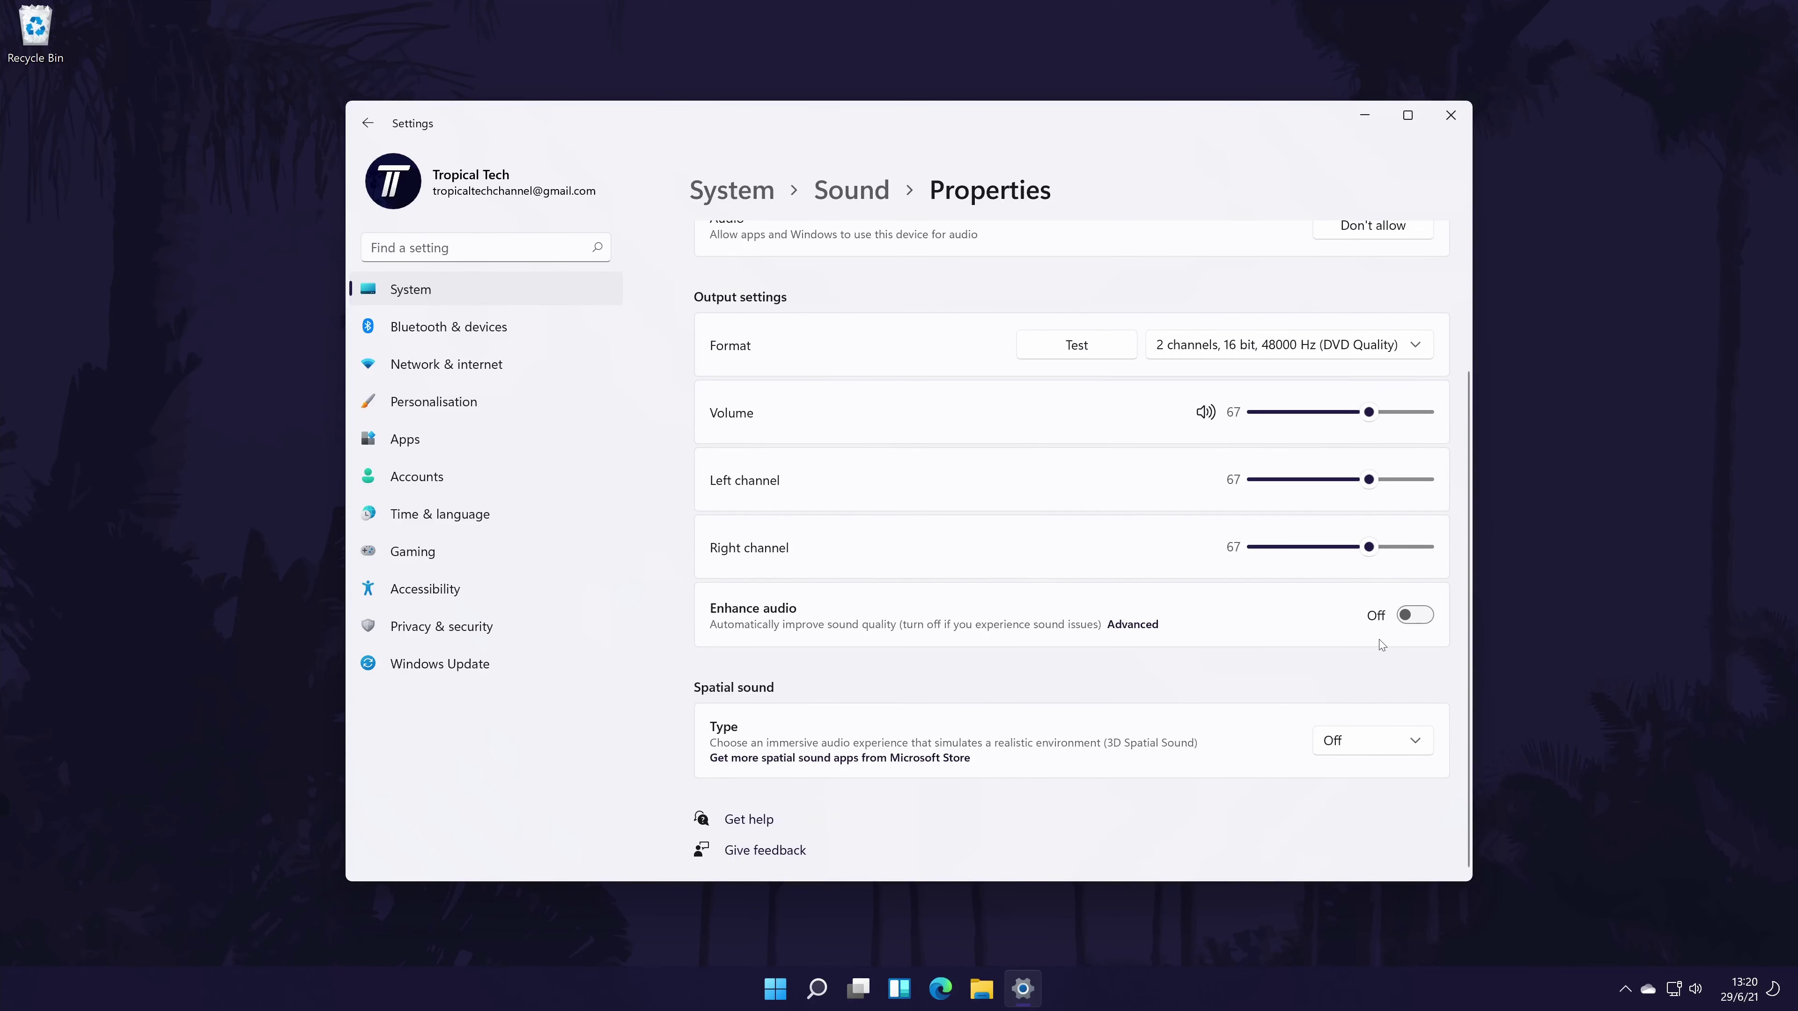
scroll(1052, 542, up, 4)
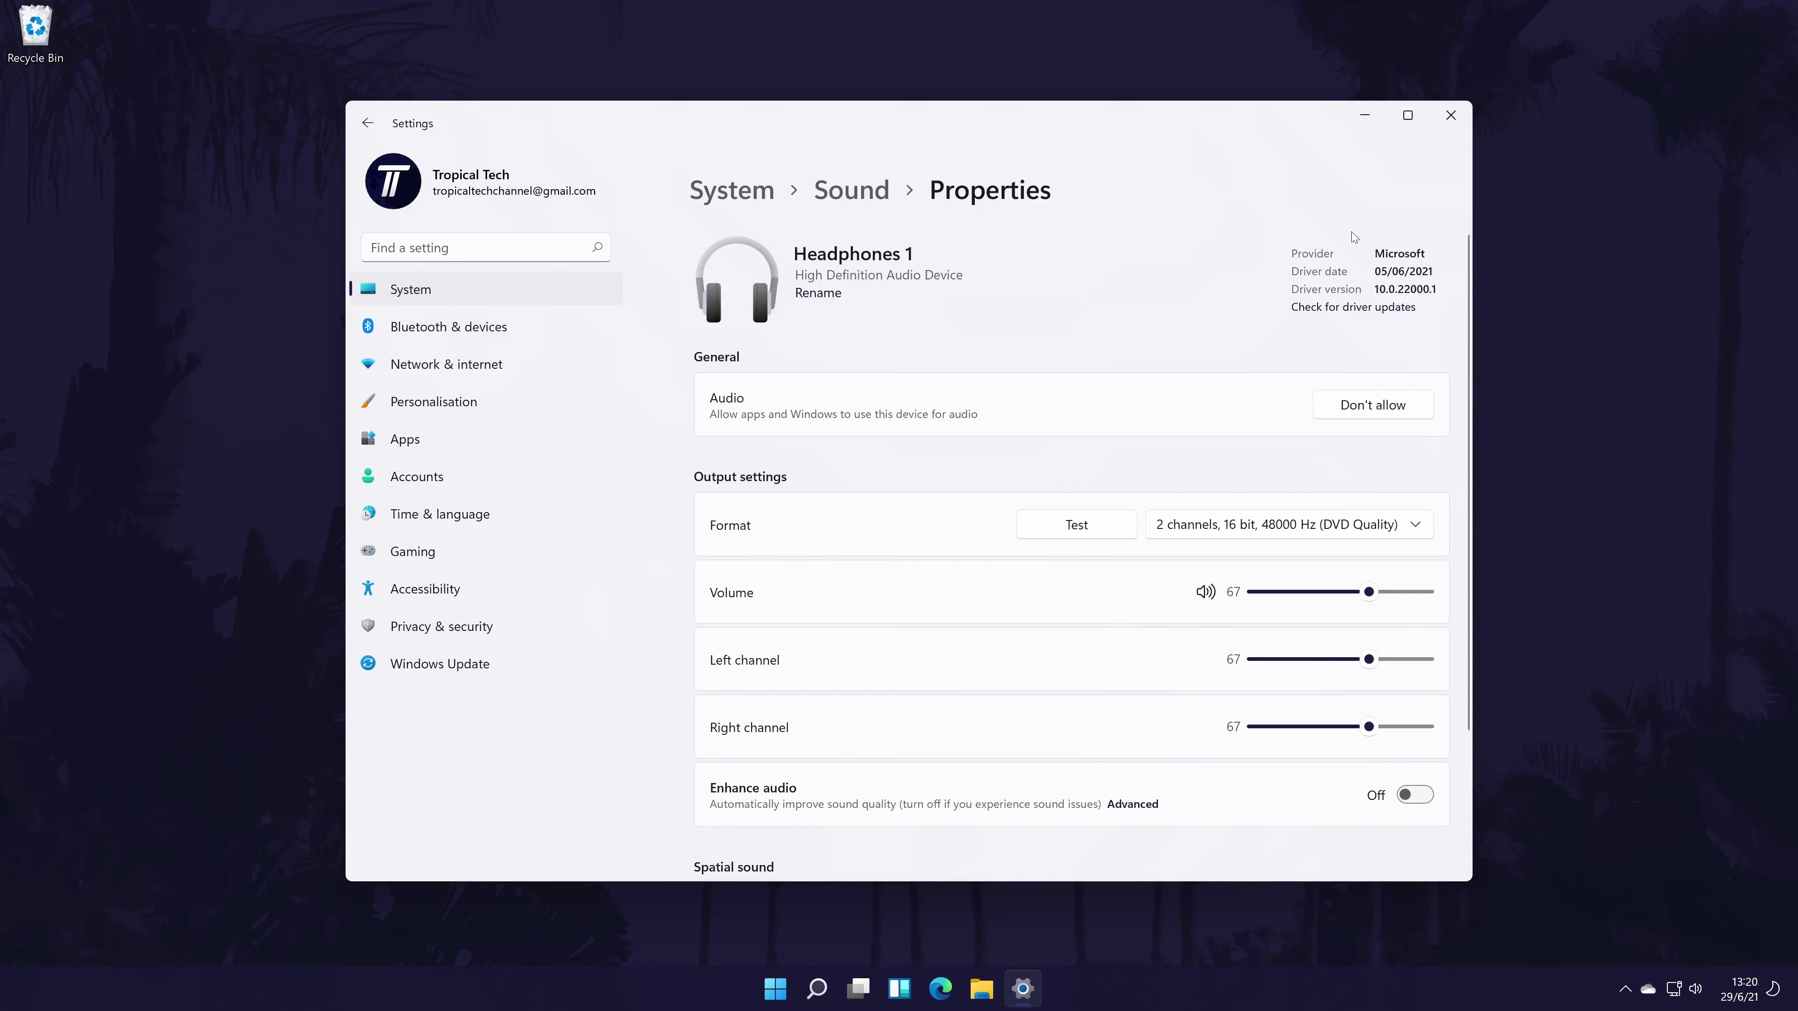
Step: Close Settings, search 'contr', and open Control Panel's Hardware and Sound > Sound playback list
click(1448, 119)
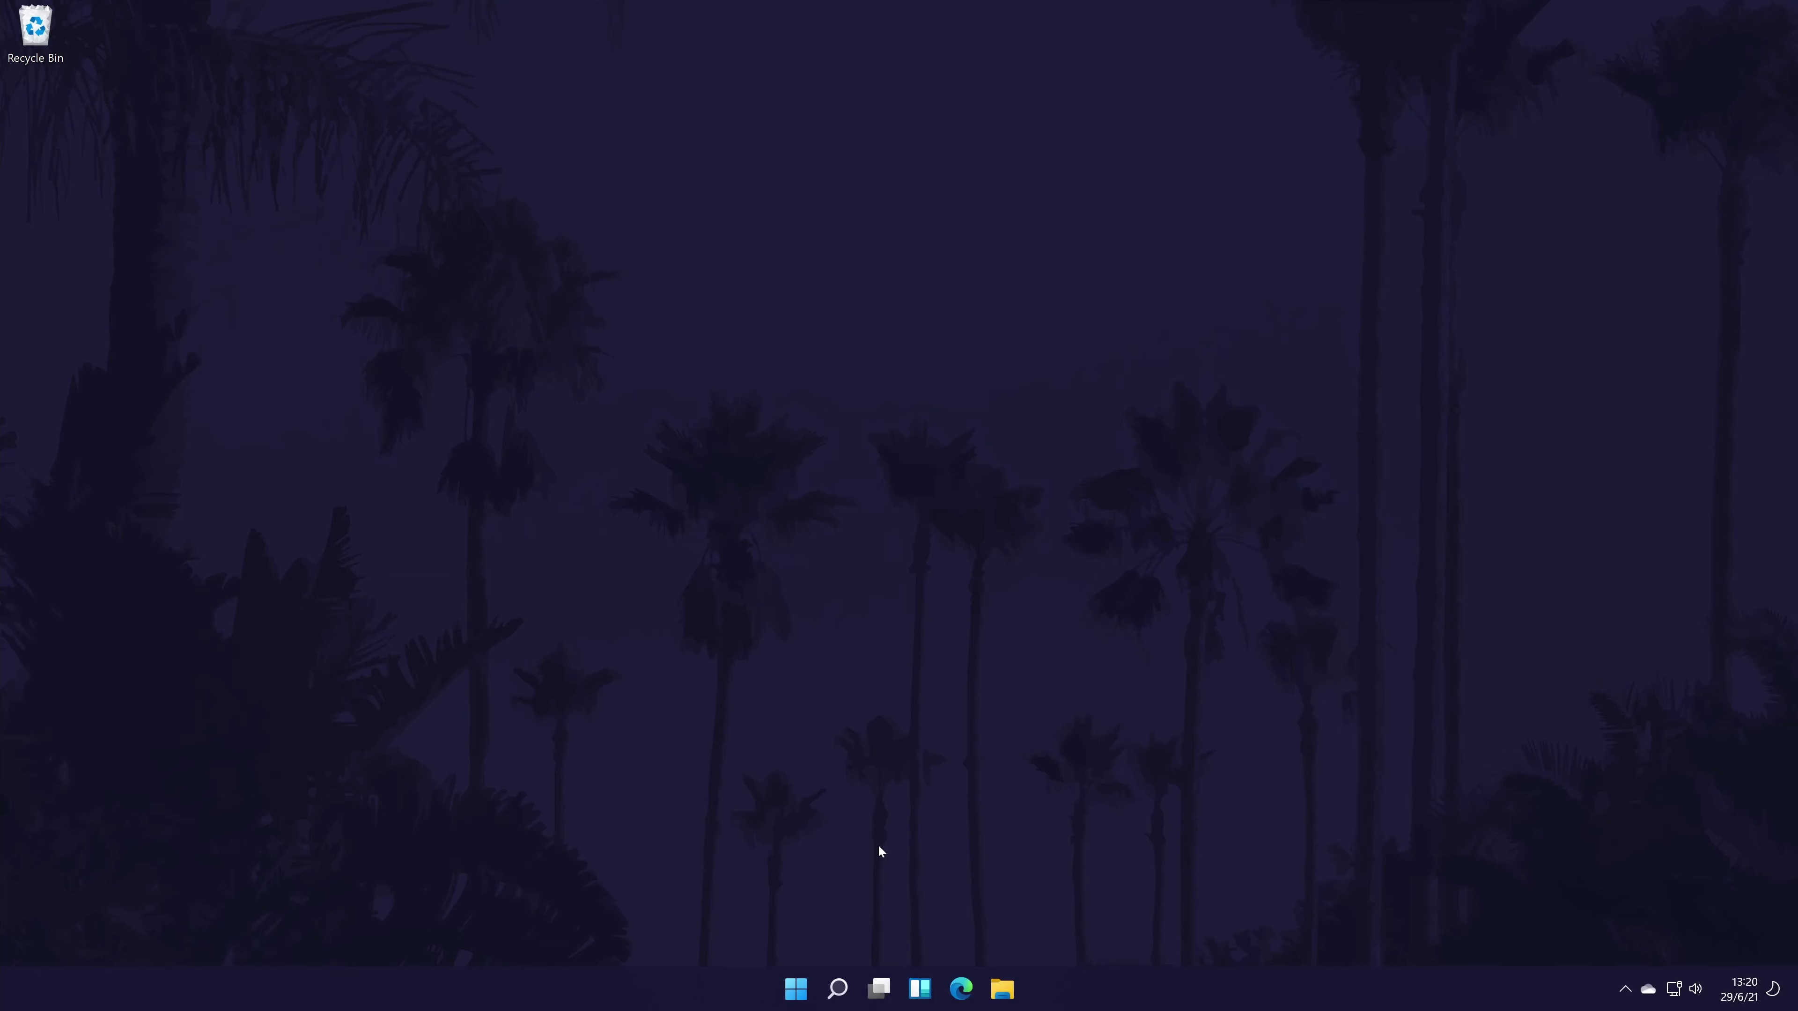
click(834, 979)
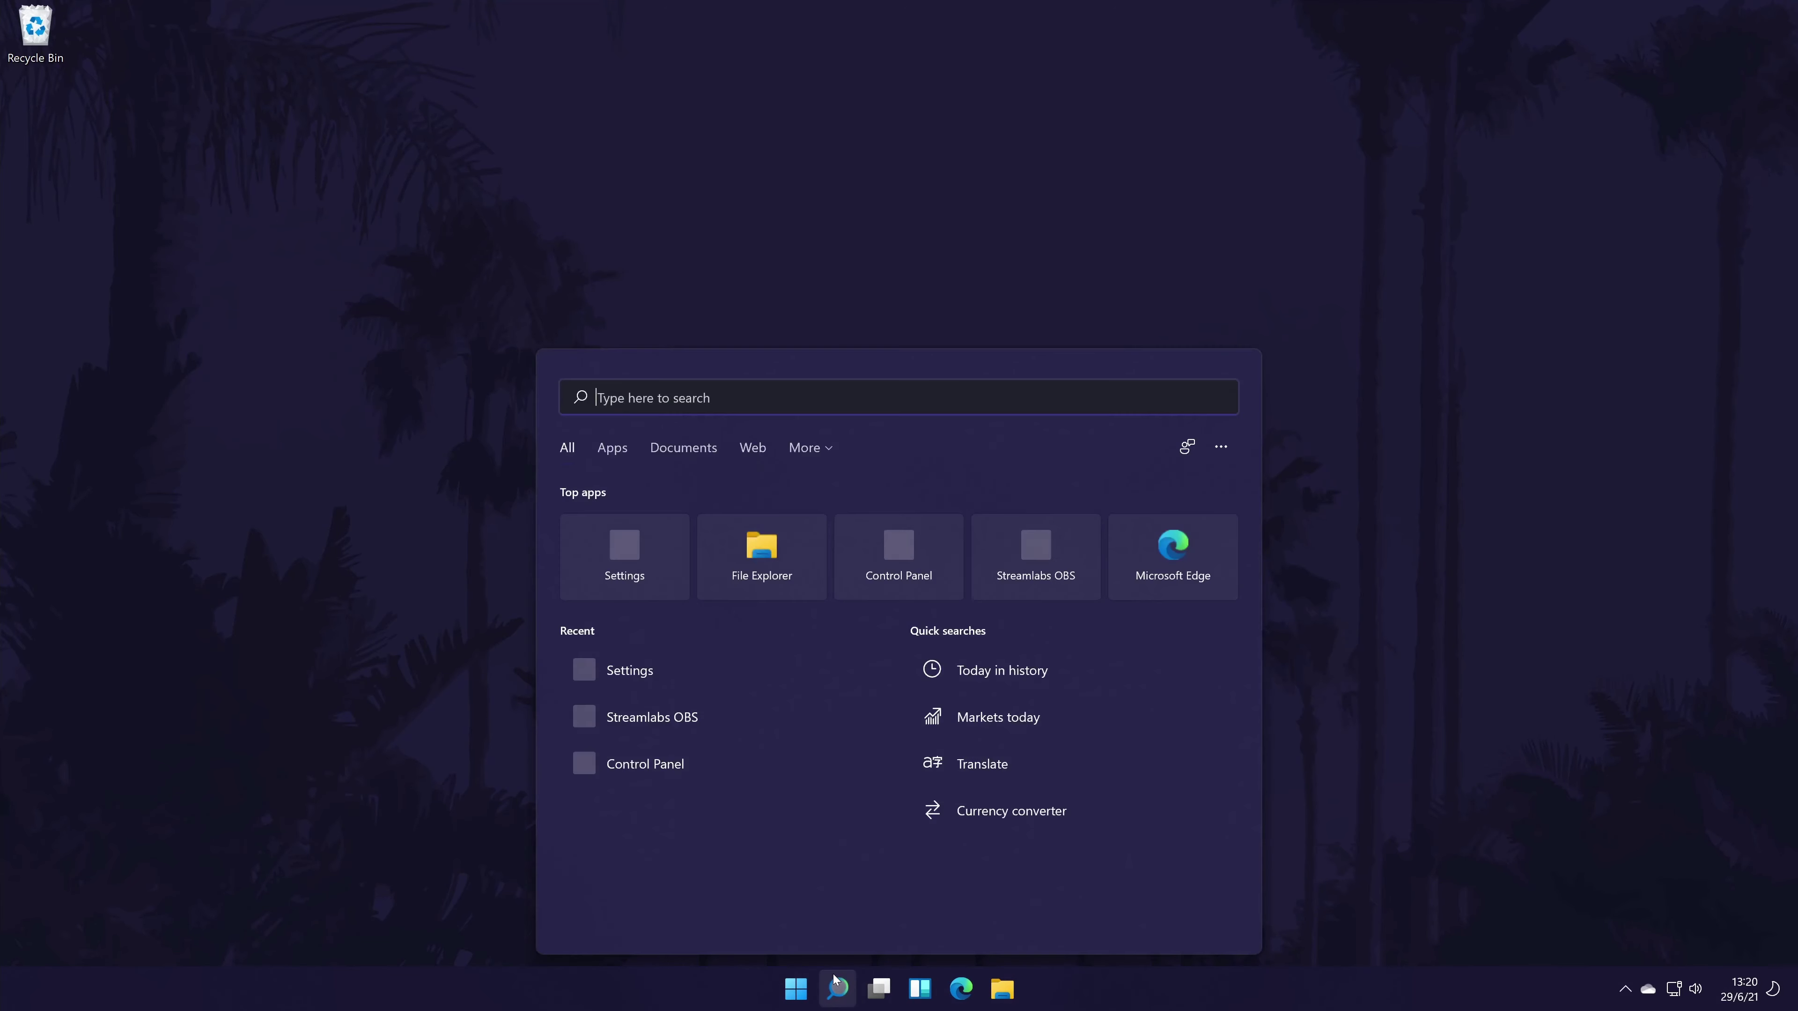
text(contr)
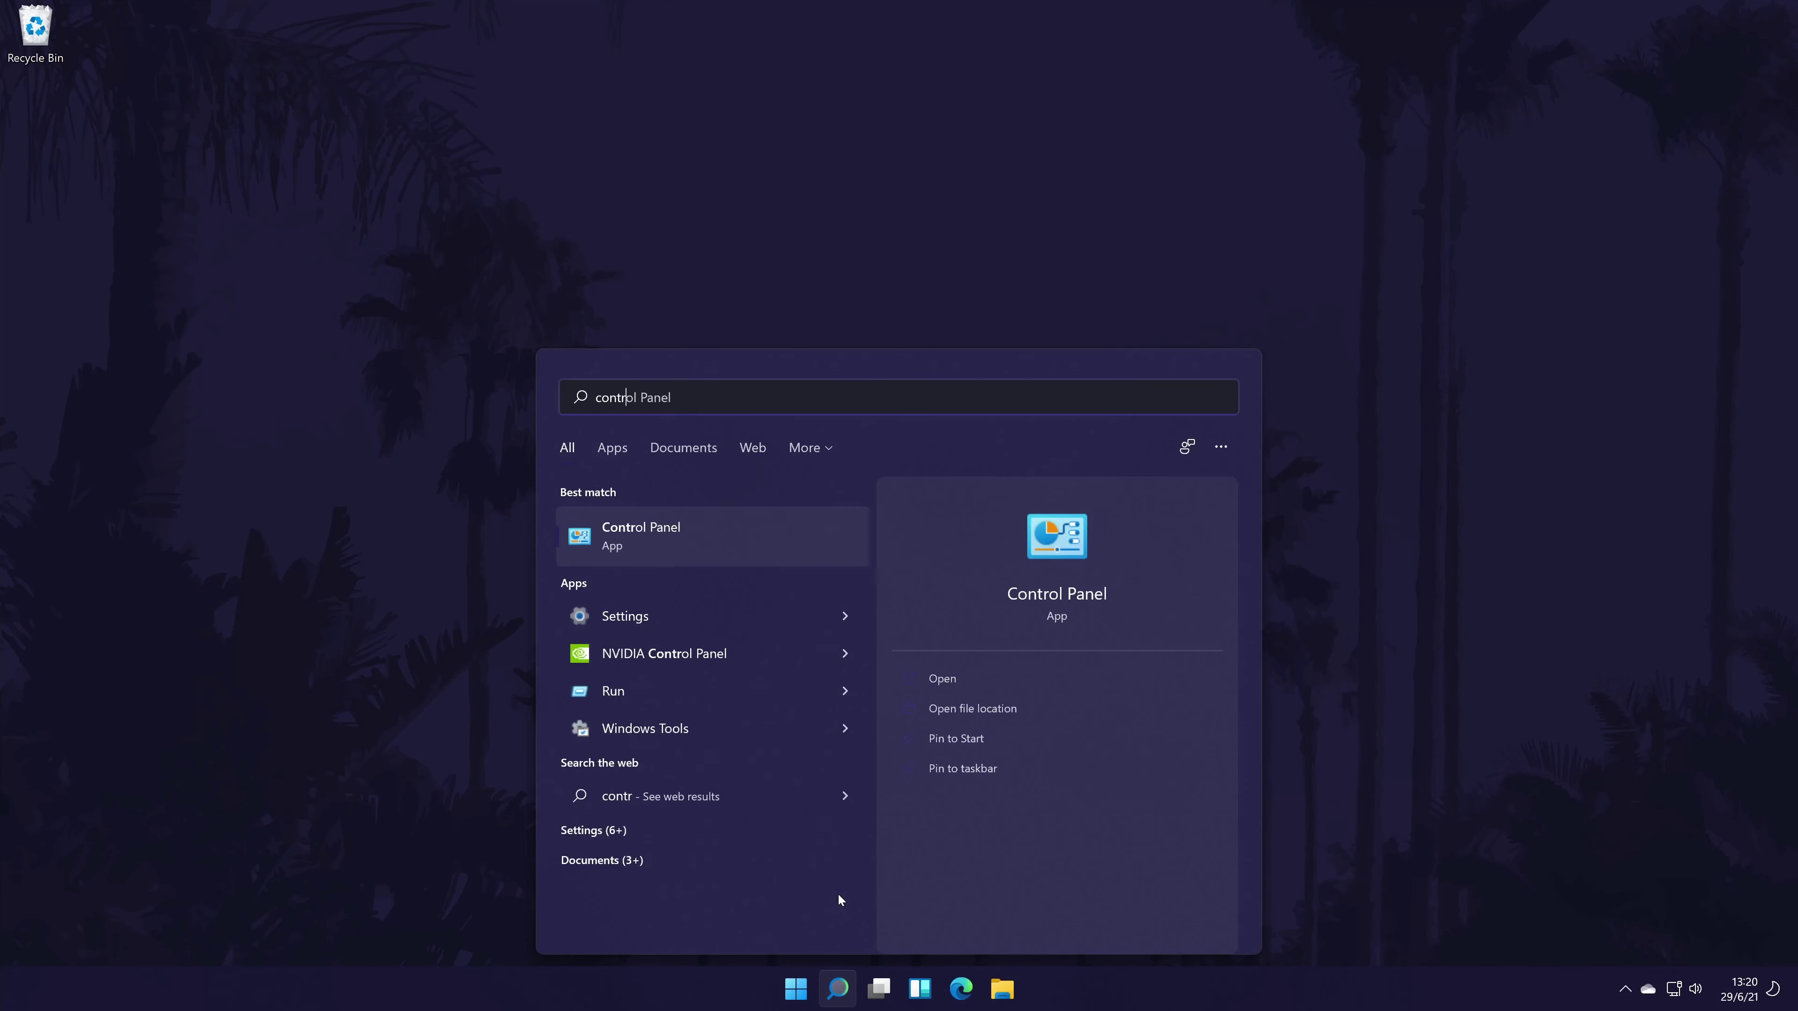
click(662, 534)
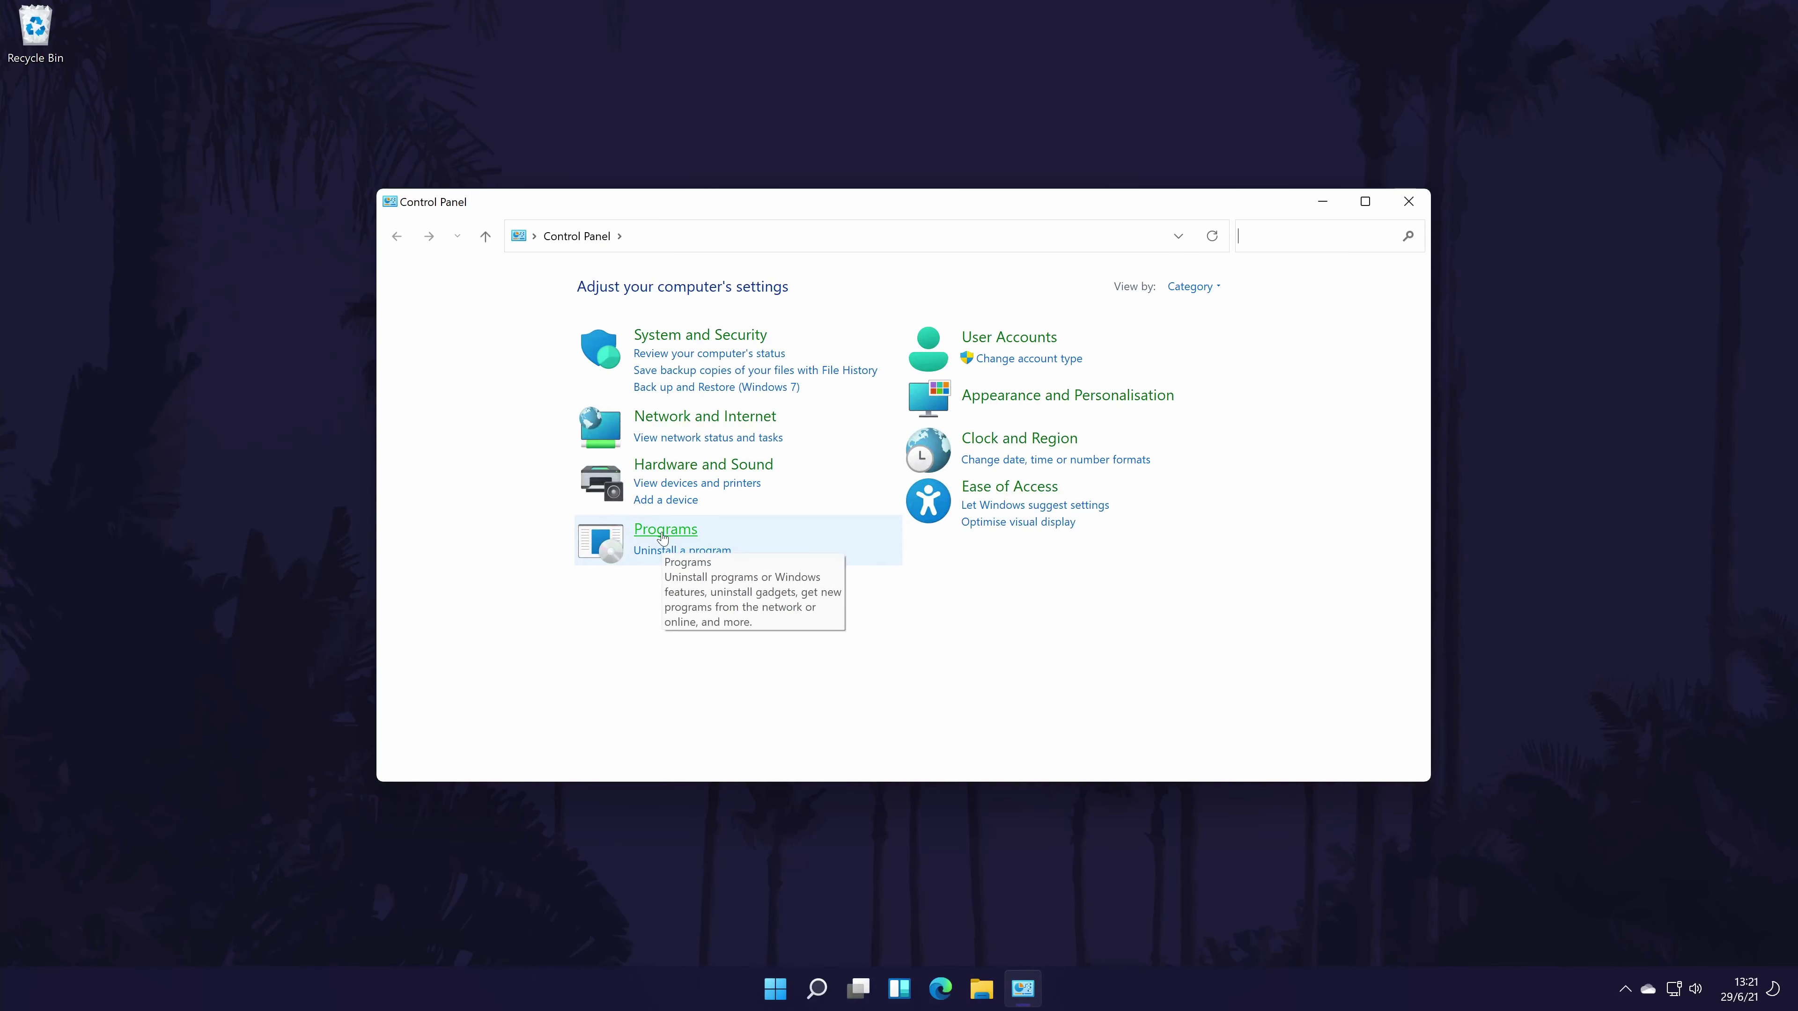
click(708, 469)
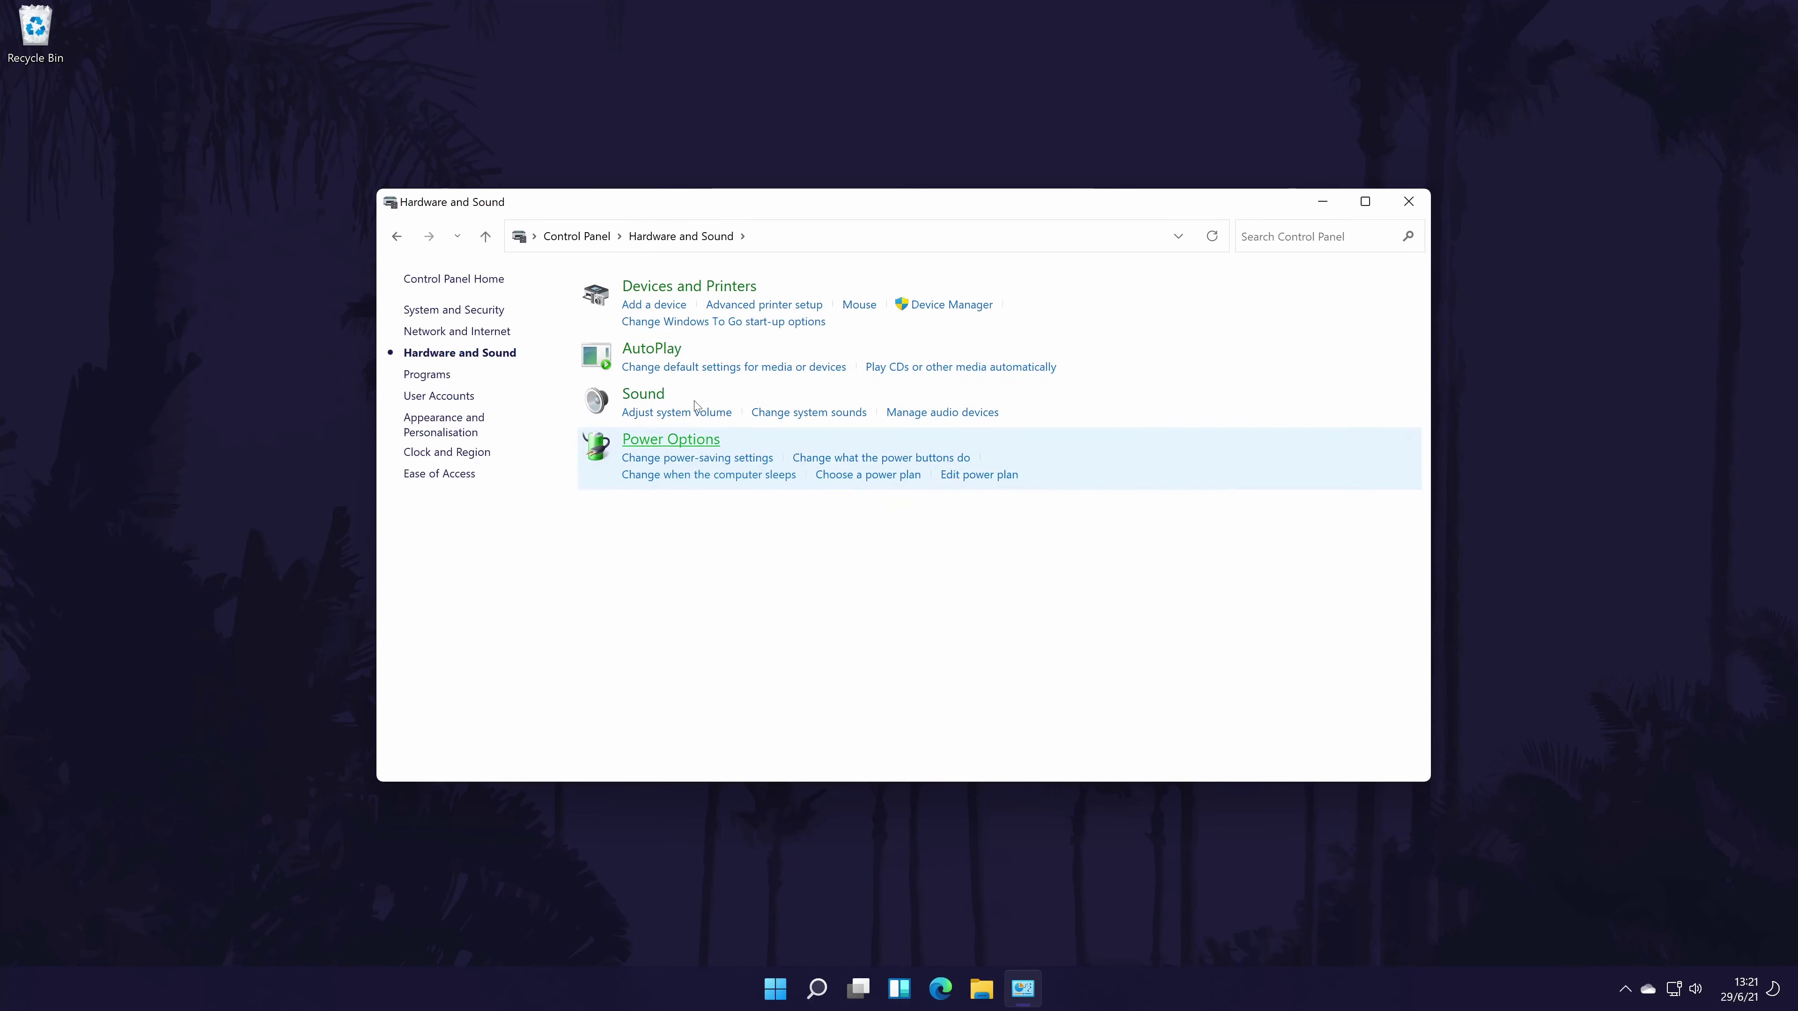
click(646, 395)
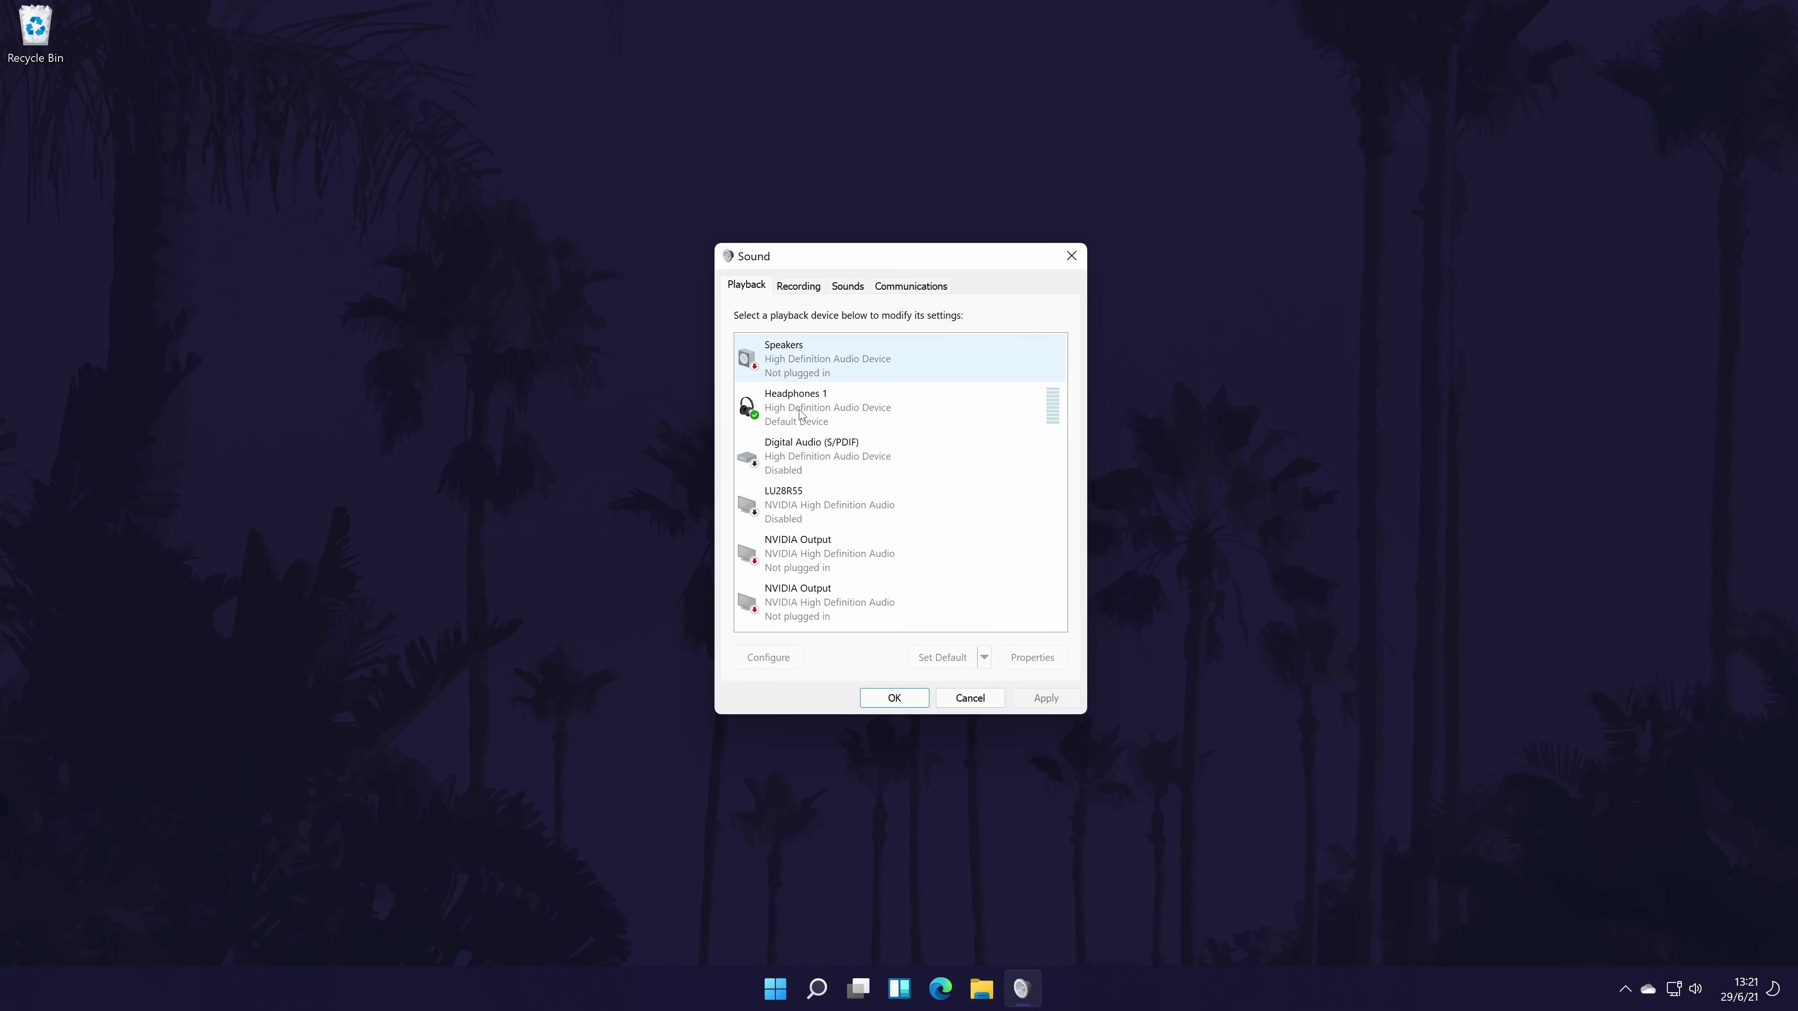
click(862, 409)
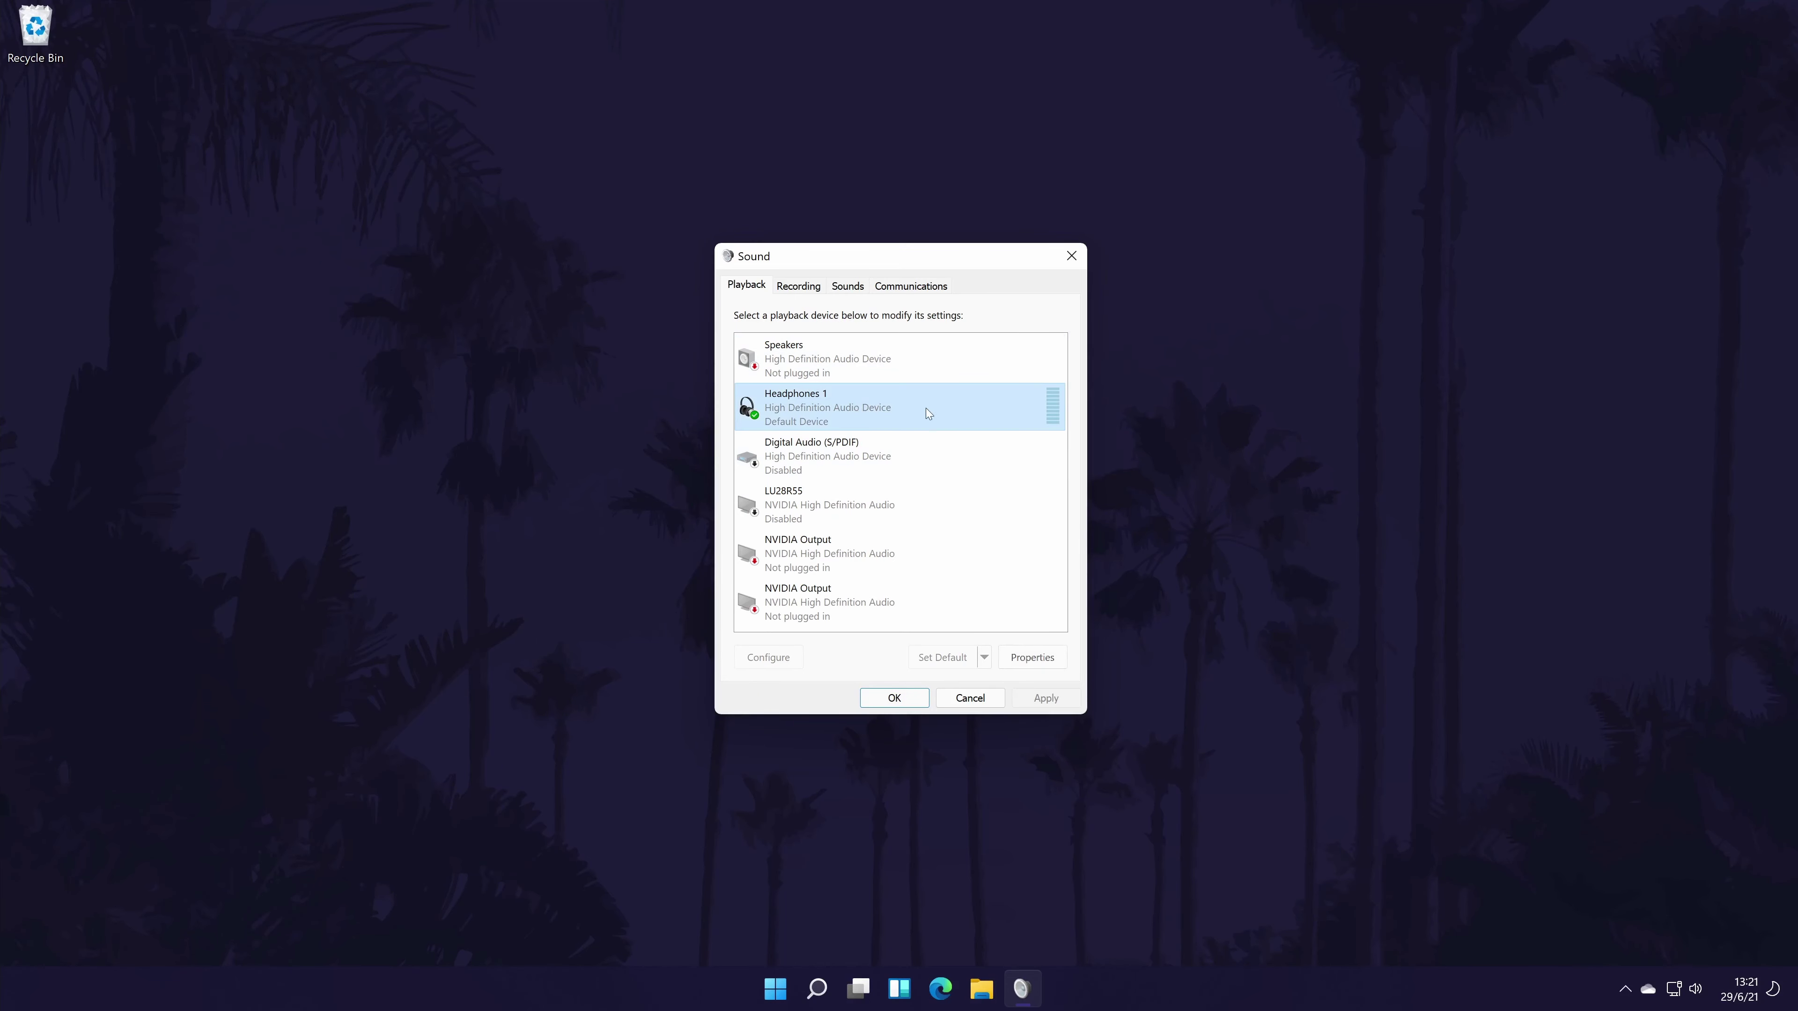
right_click(833, 403)
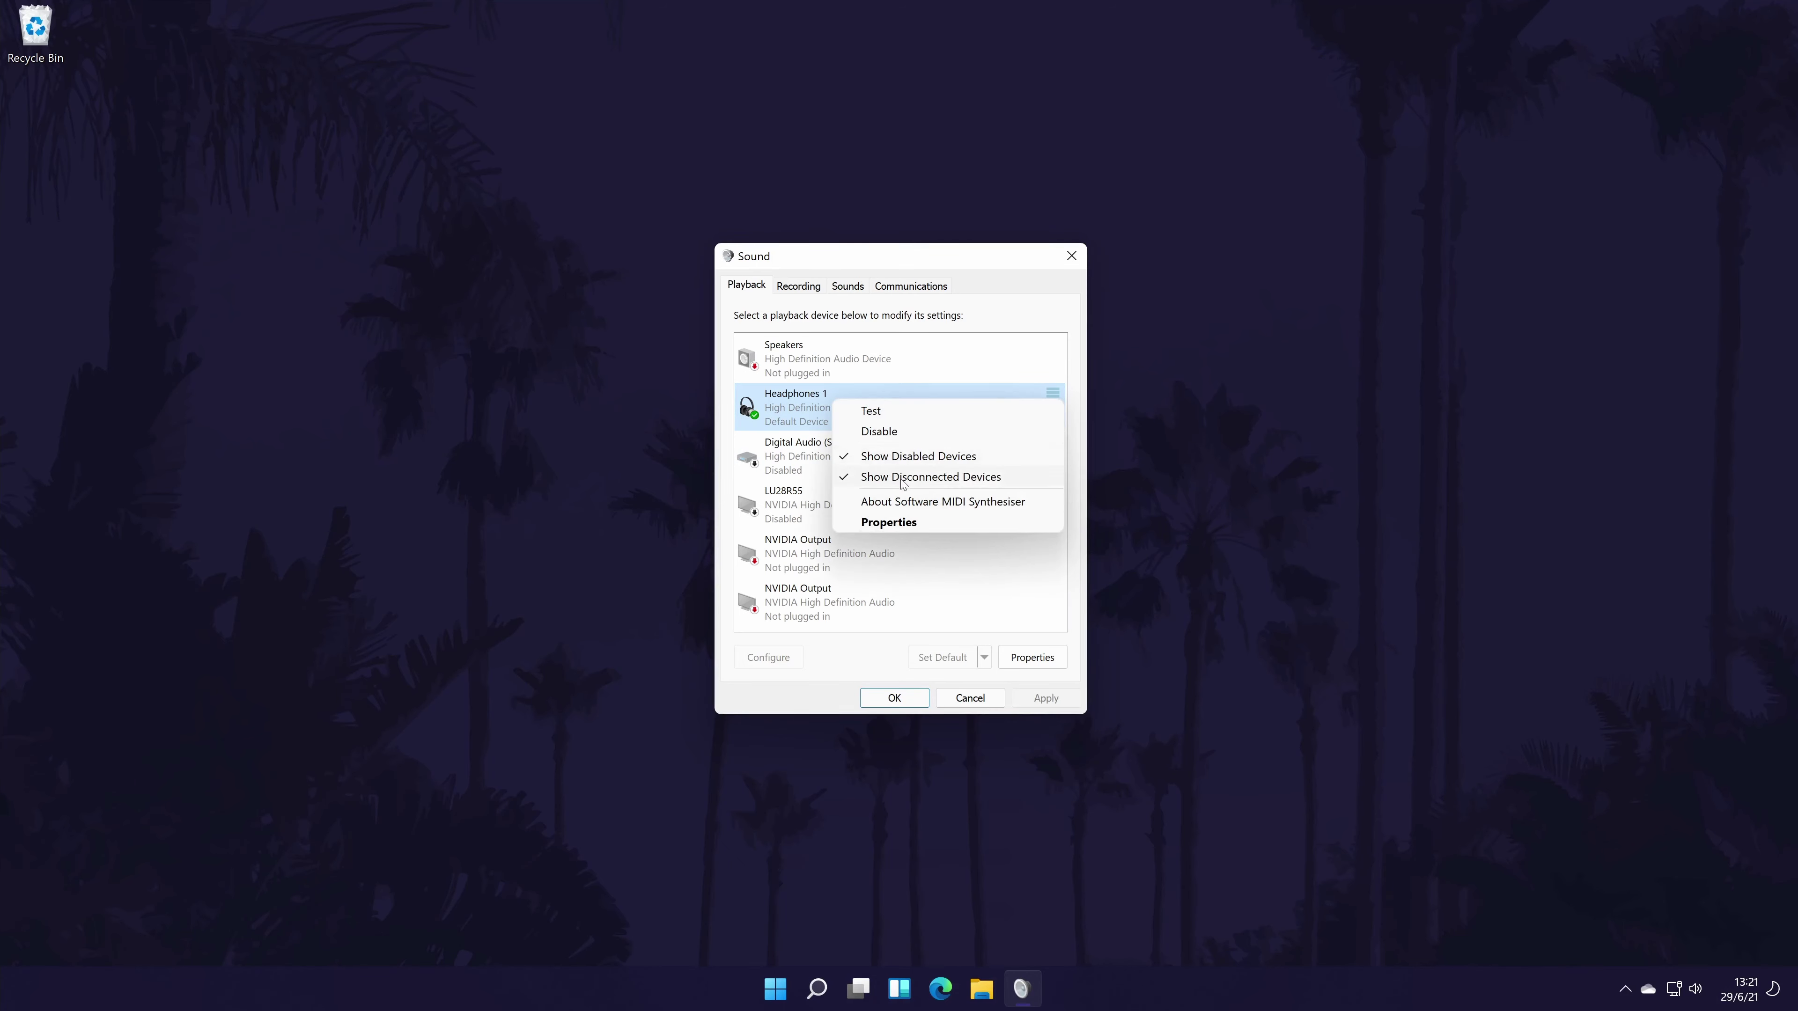
click(757, 397)
right_click(856, 457)
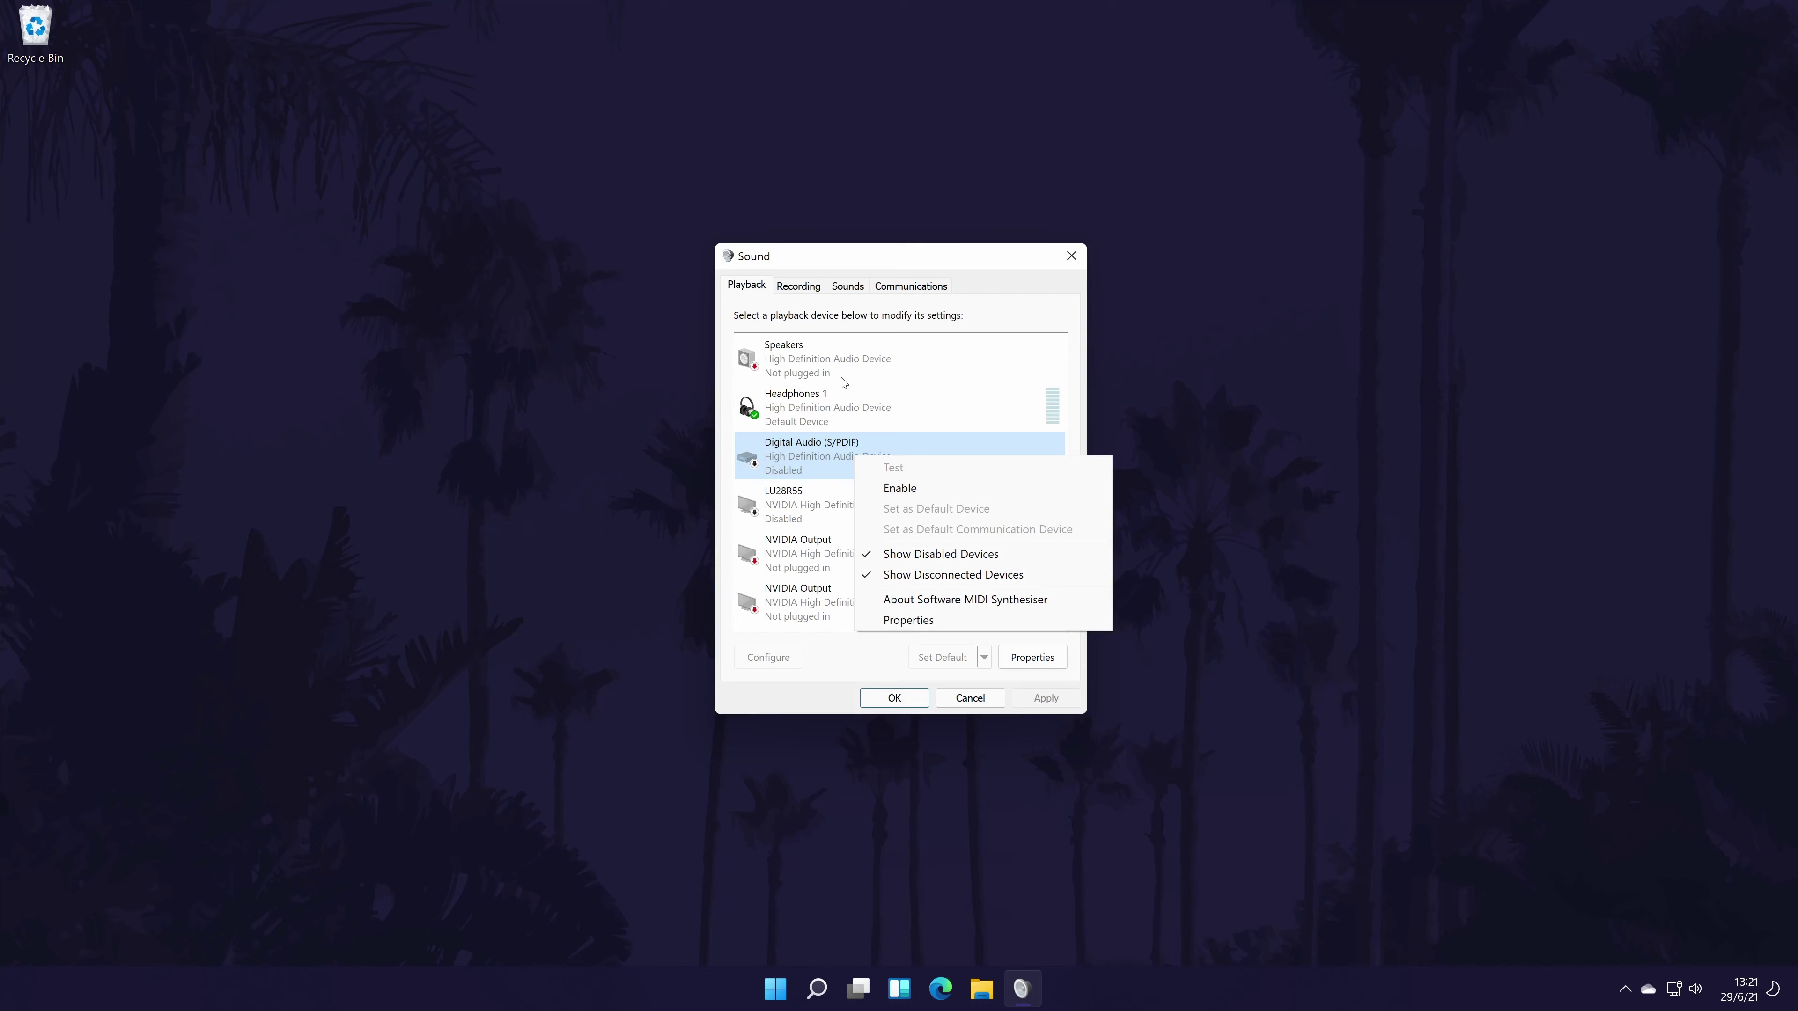
click(836, 394)
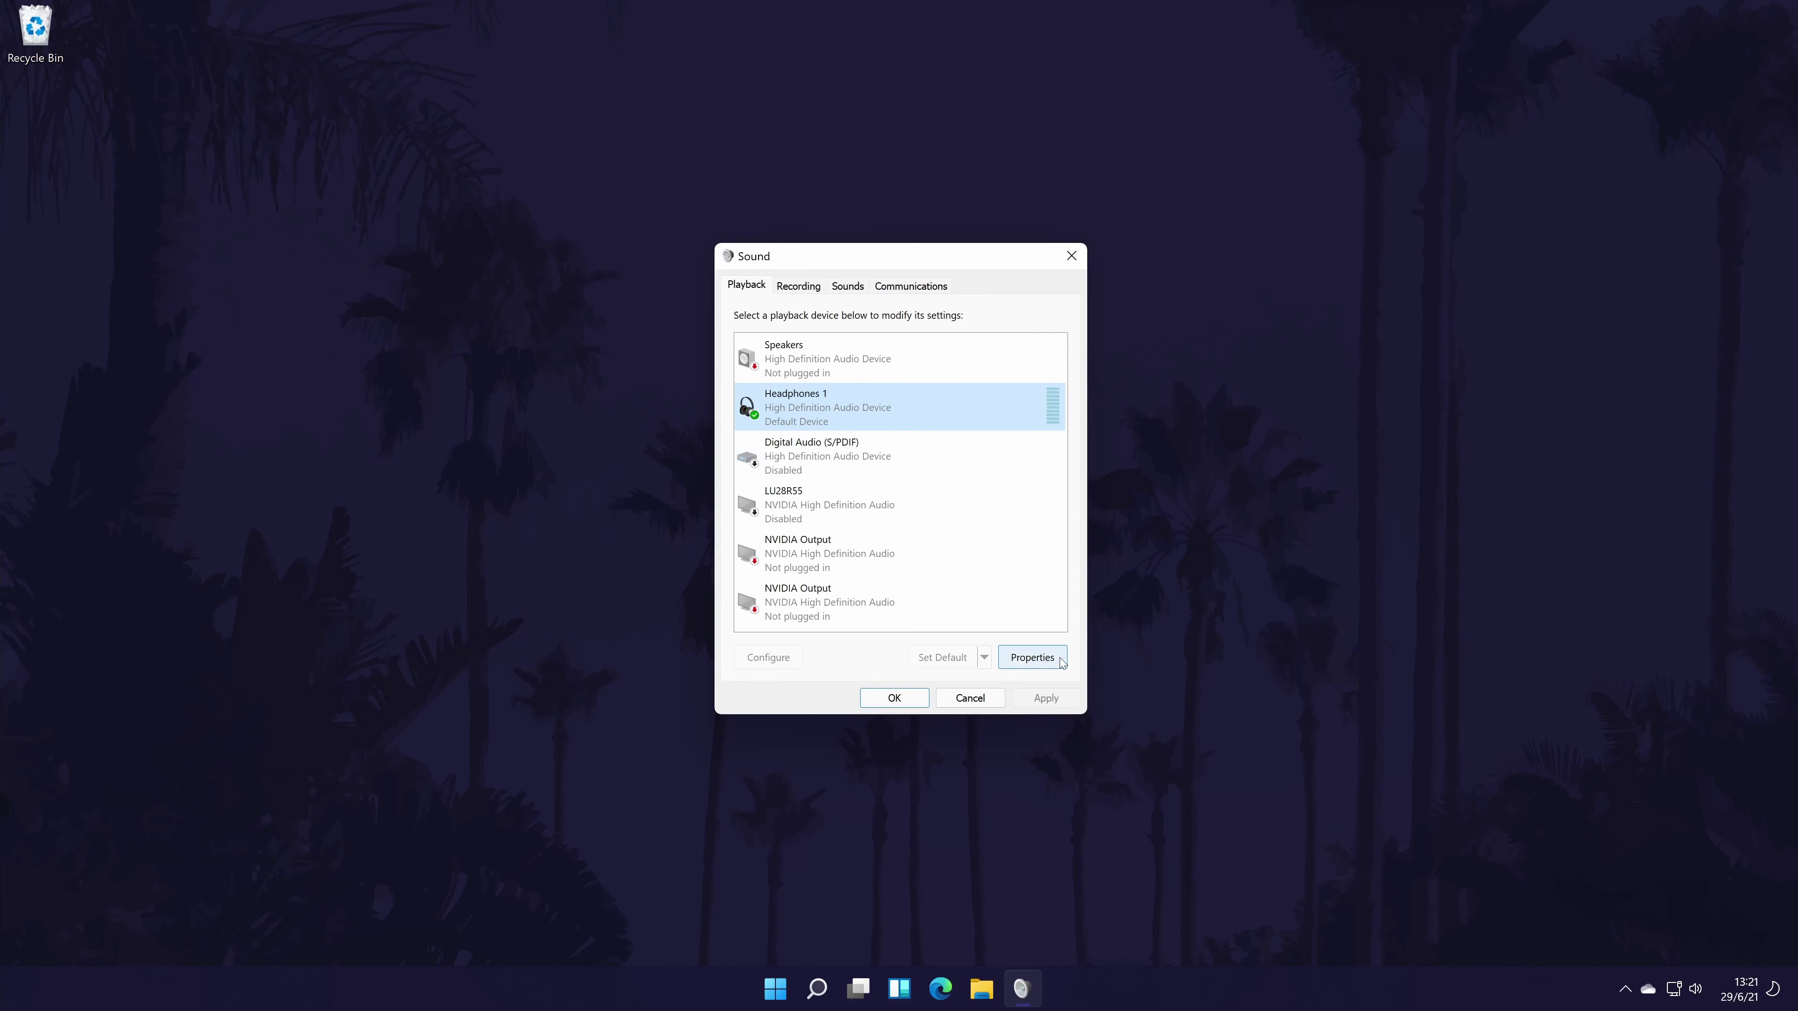
Step: Open the Headphones 1 properties and view the audio controller's driver information
click(1021, 657)
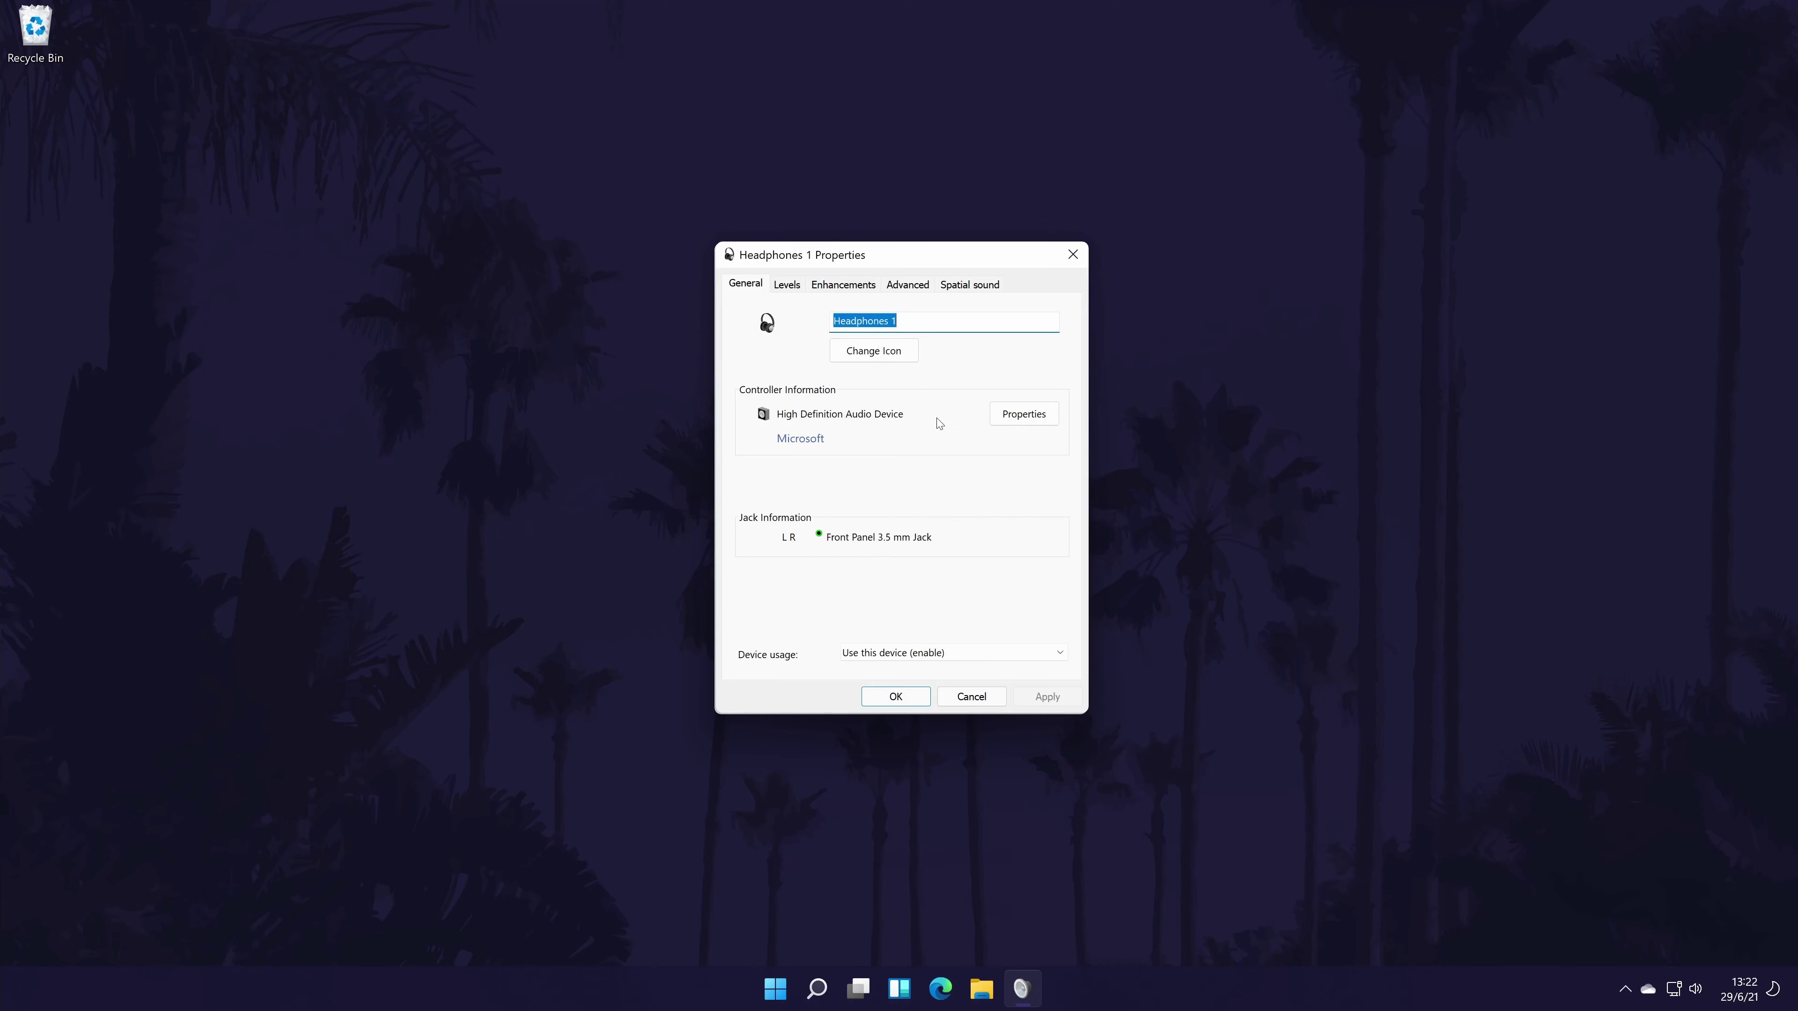
click(1015, 417)
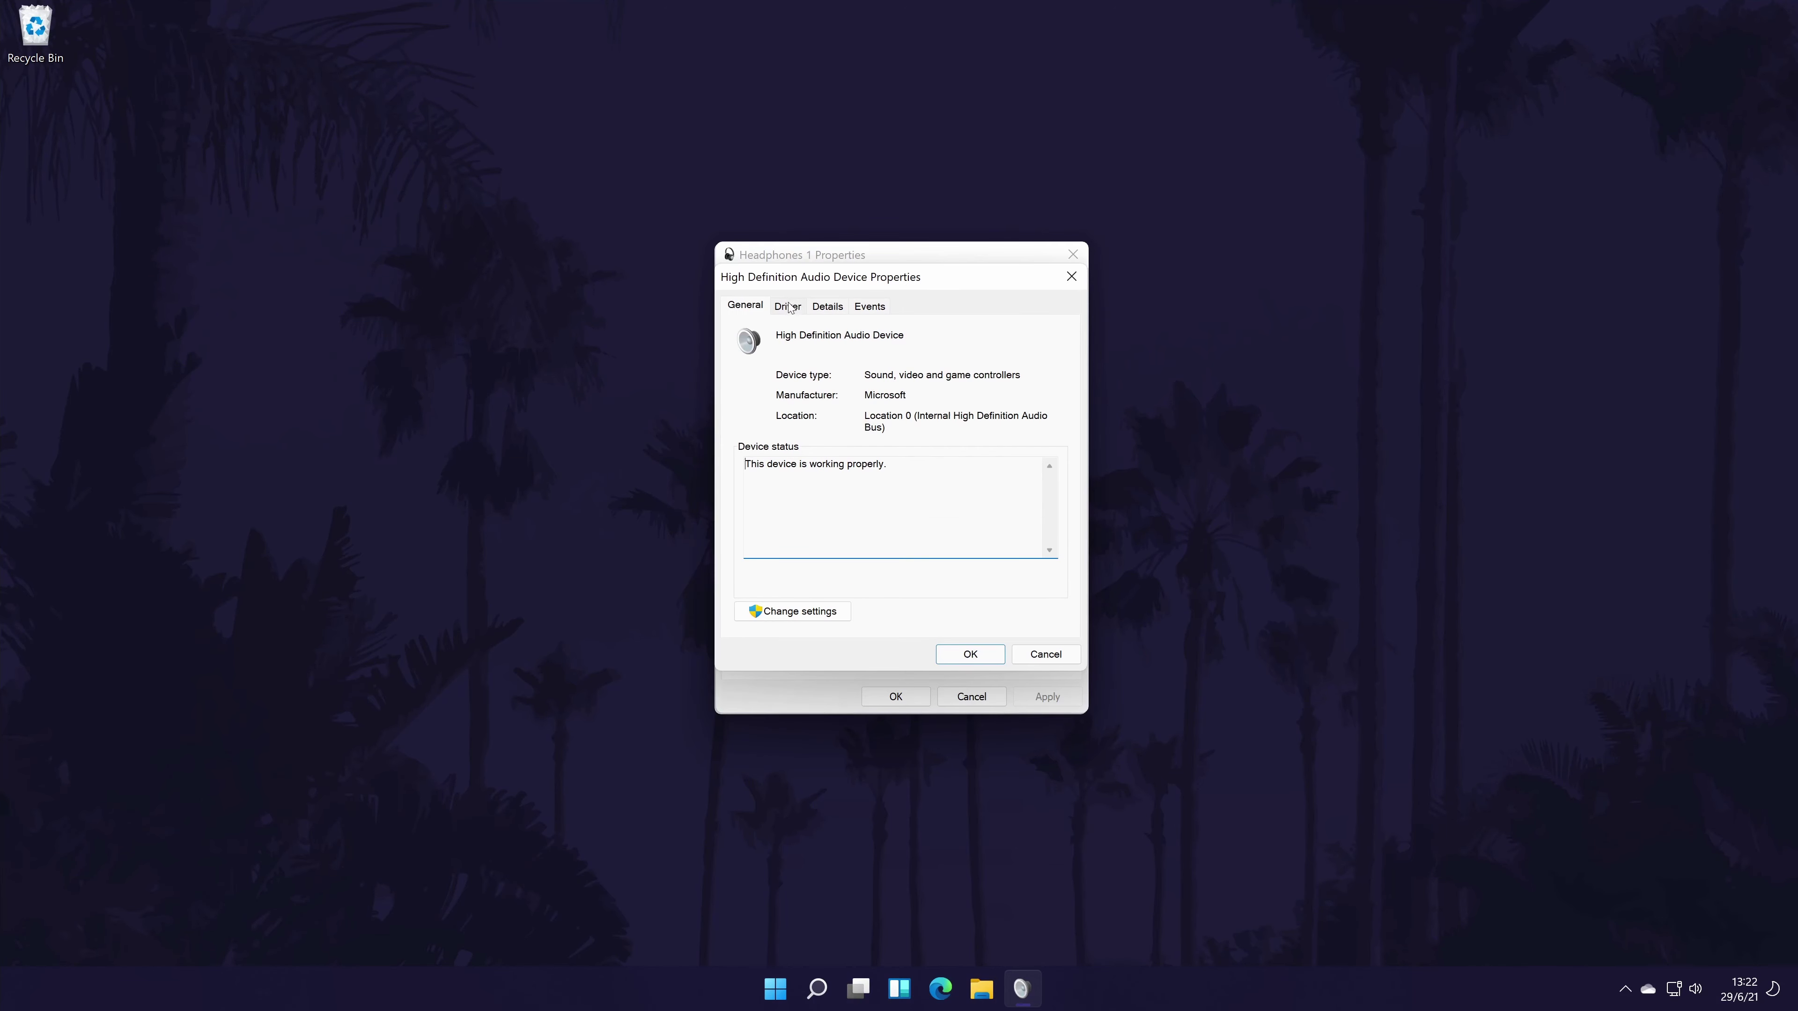
click(790, 306)
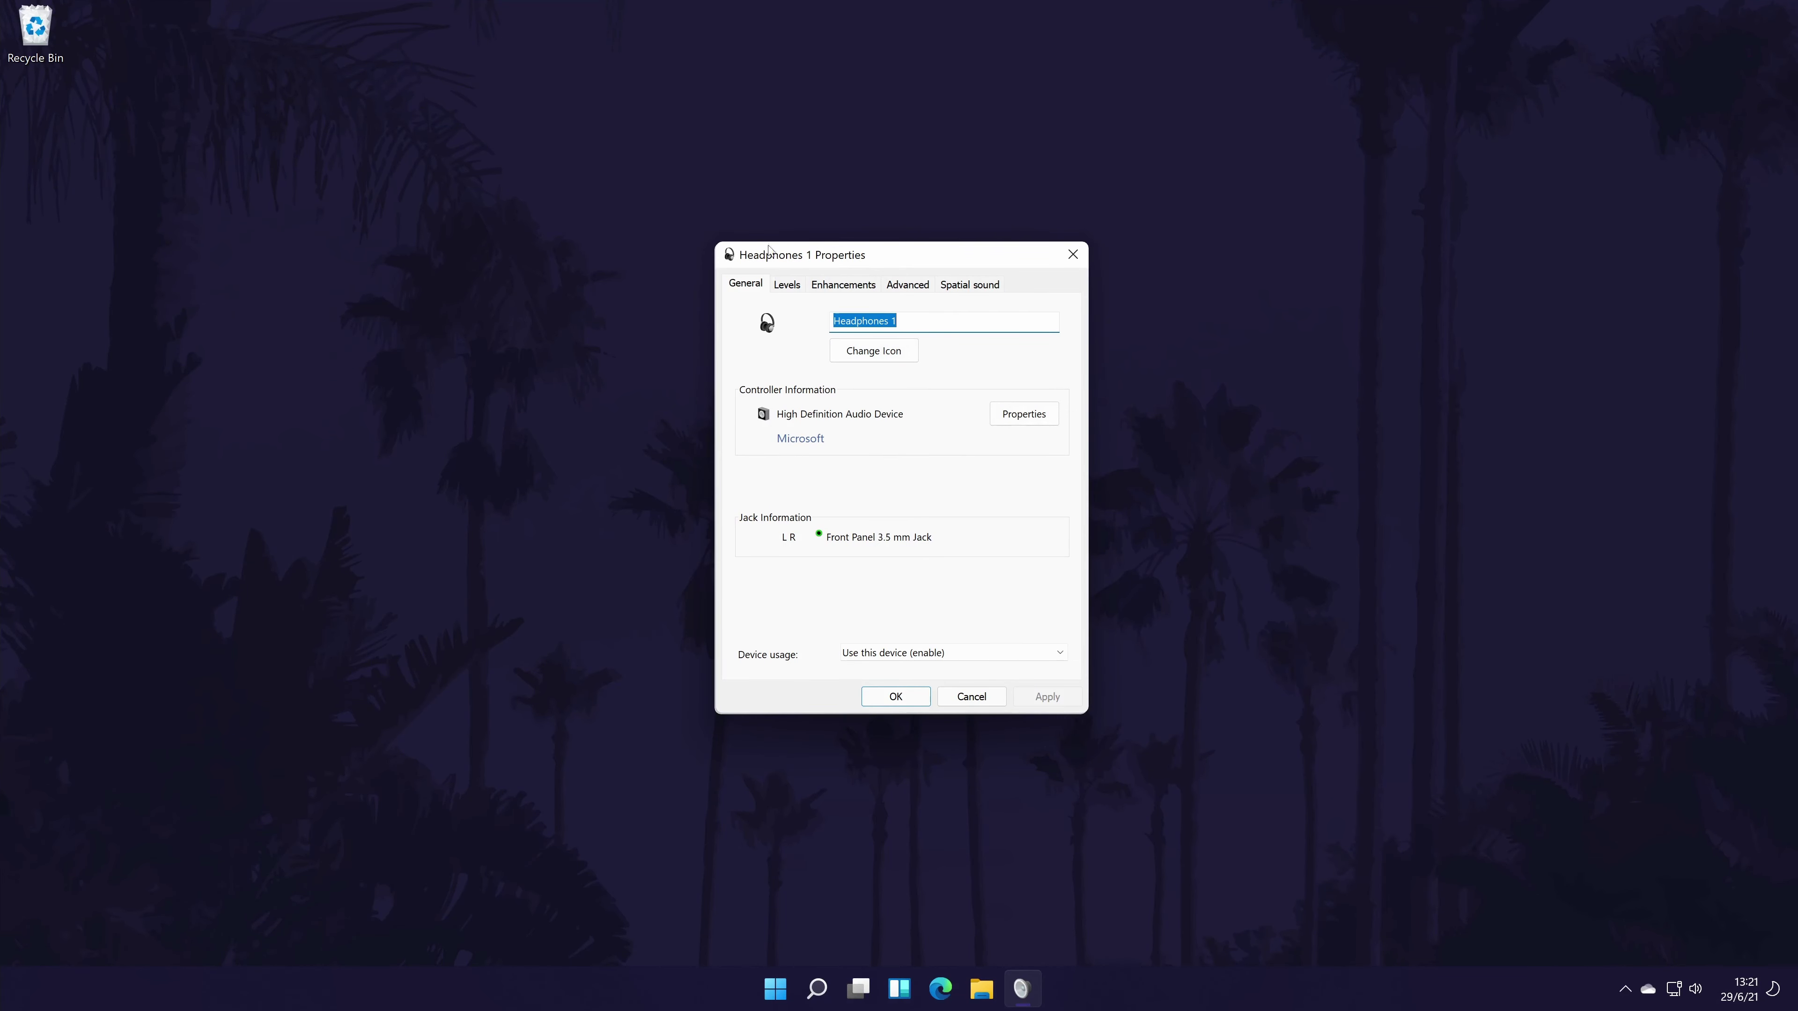
Step: Review the Levels (67), Enhancements, Advanced and Spatial sound tabs, then close the Headphones 1 properties
click(796, 290)
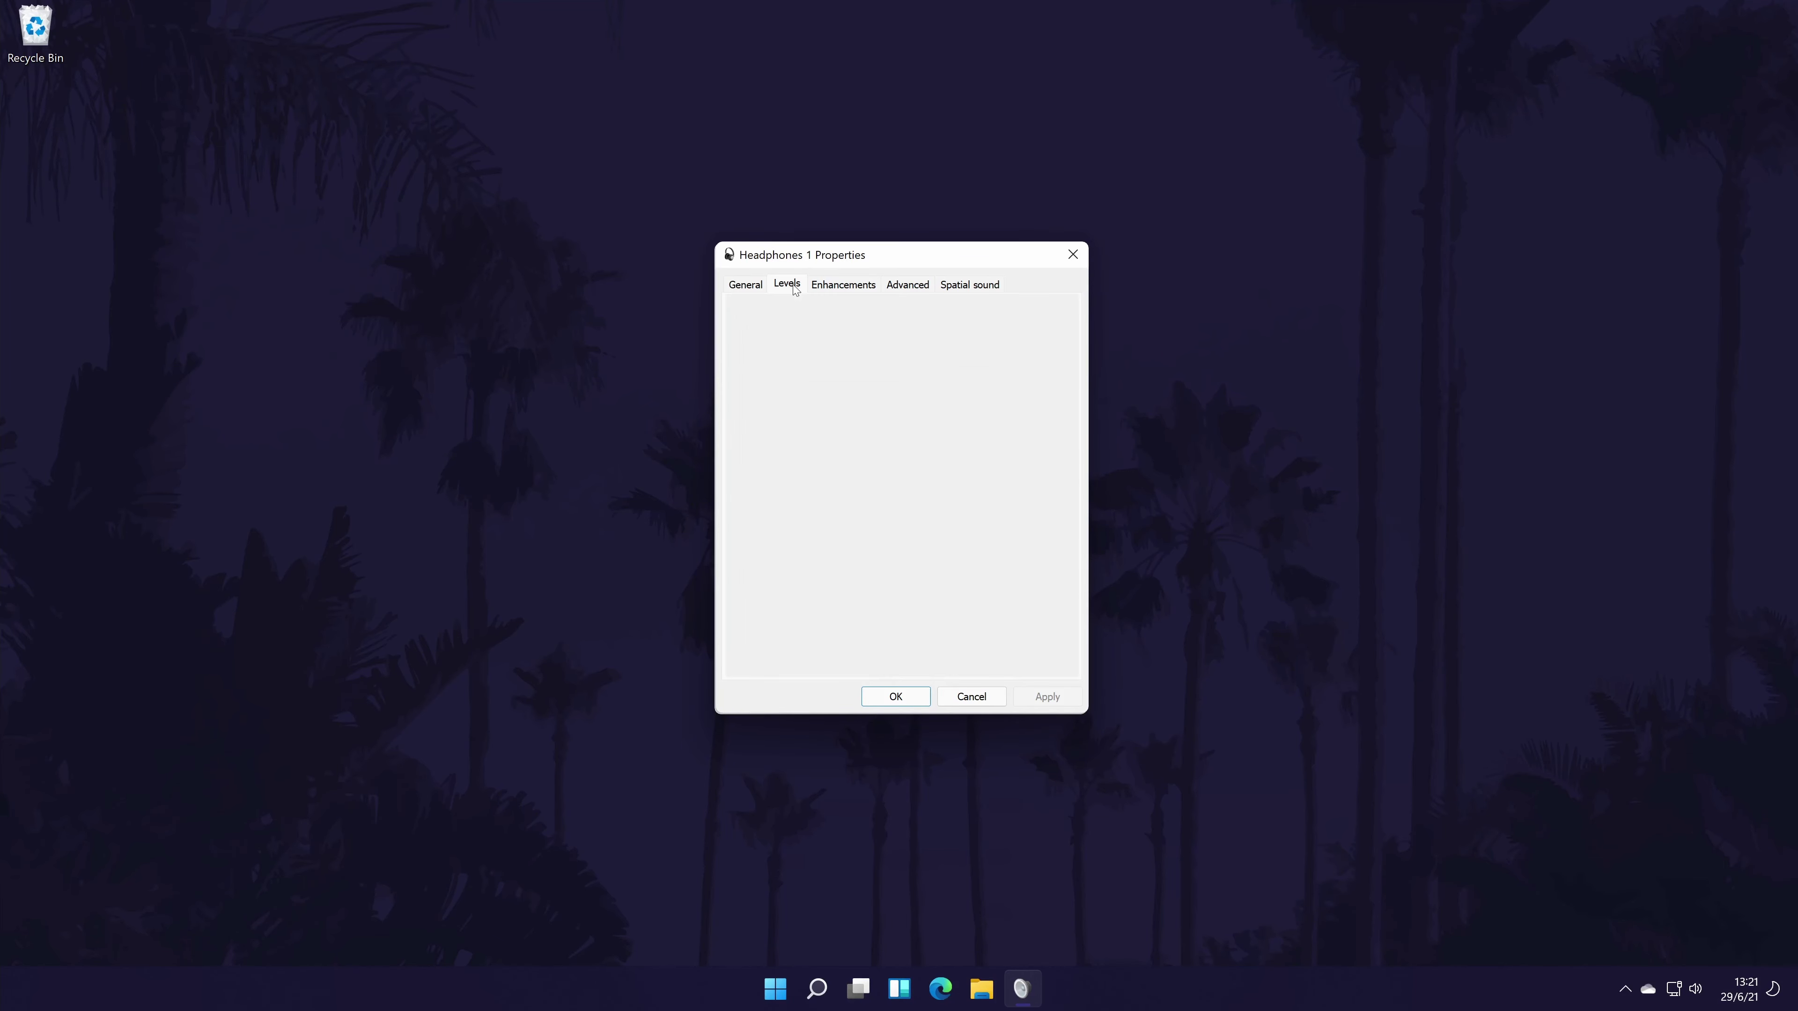
click(842, 285)
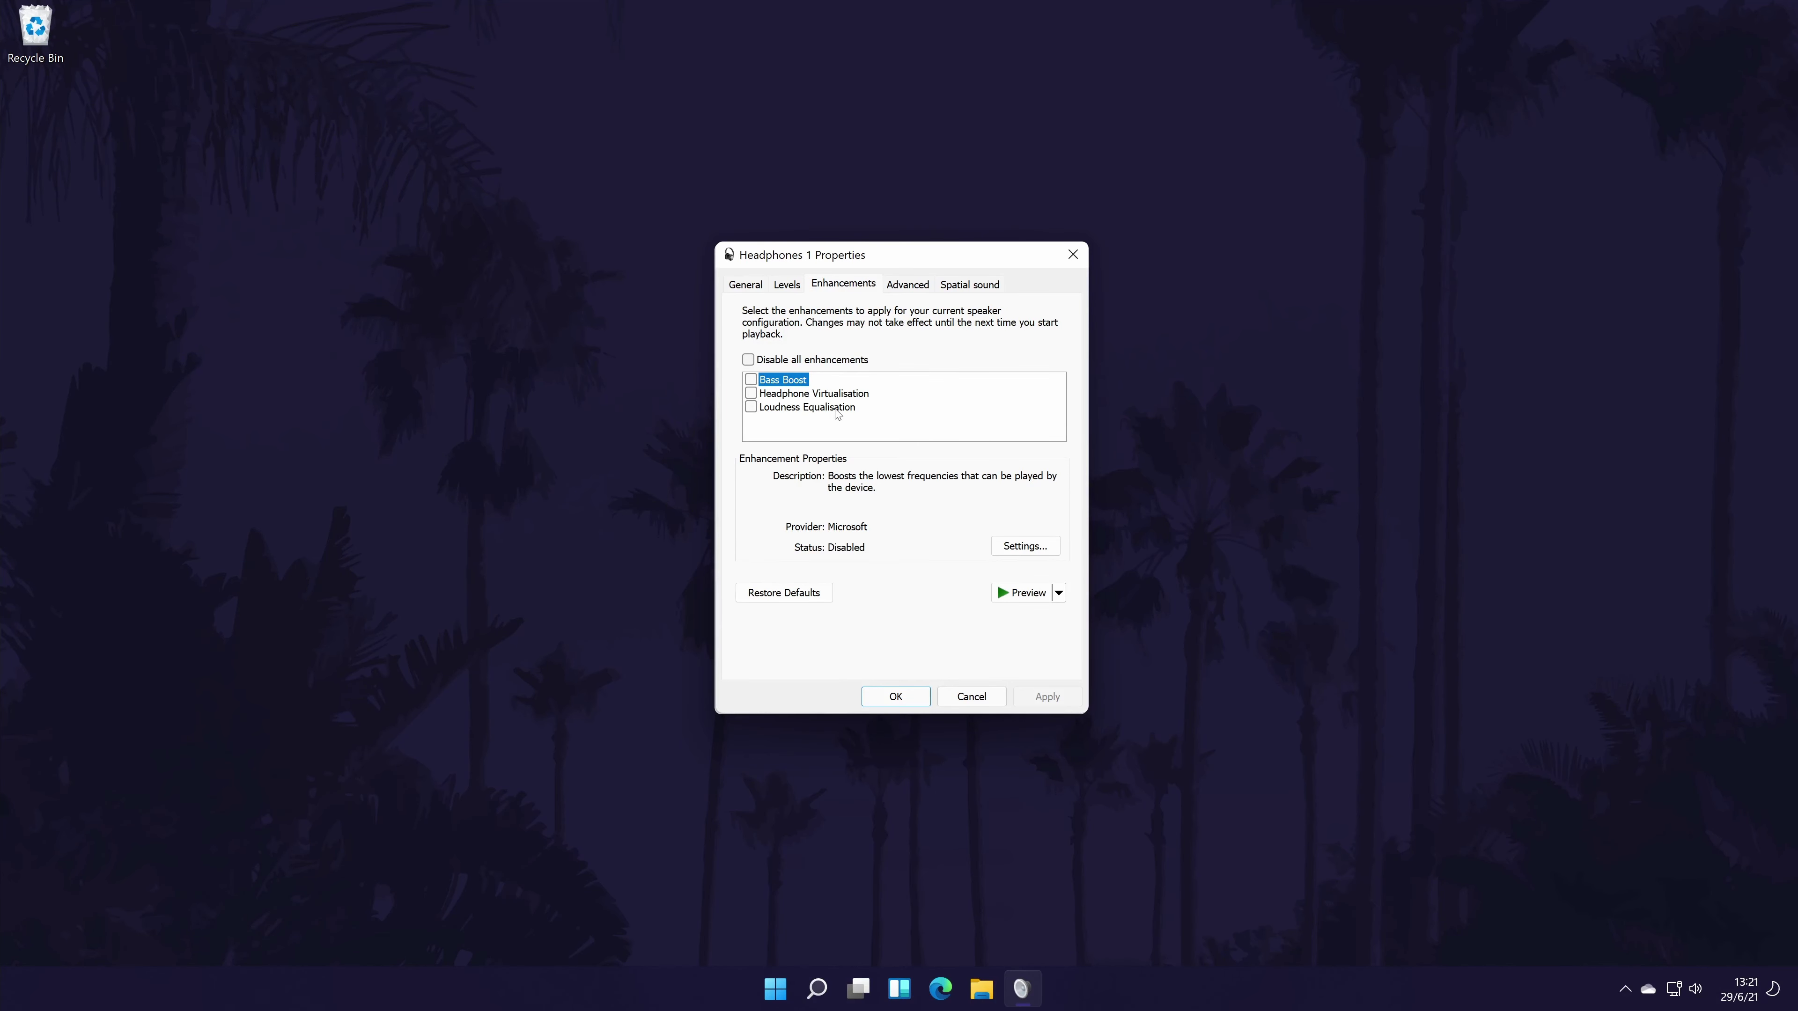
click(916, 287)
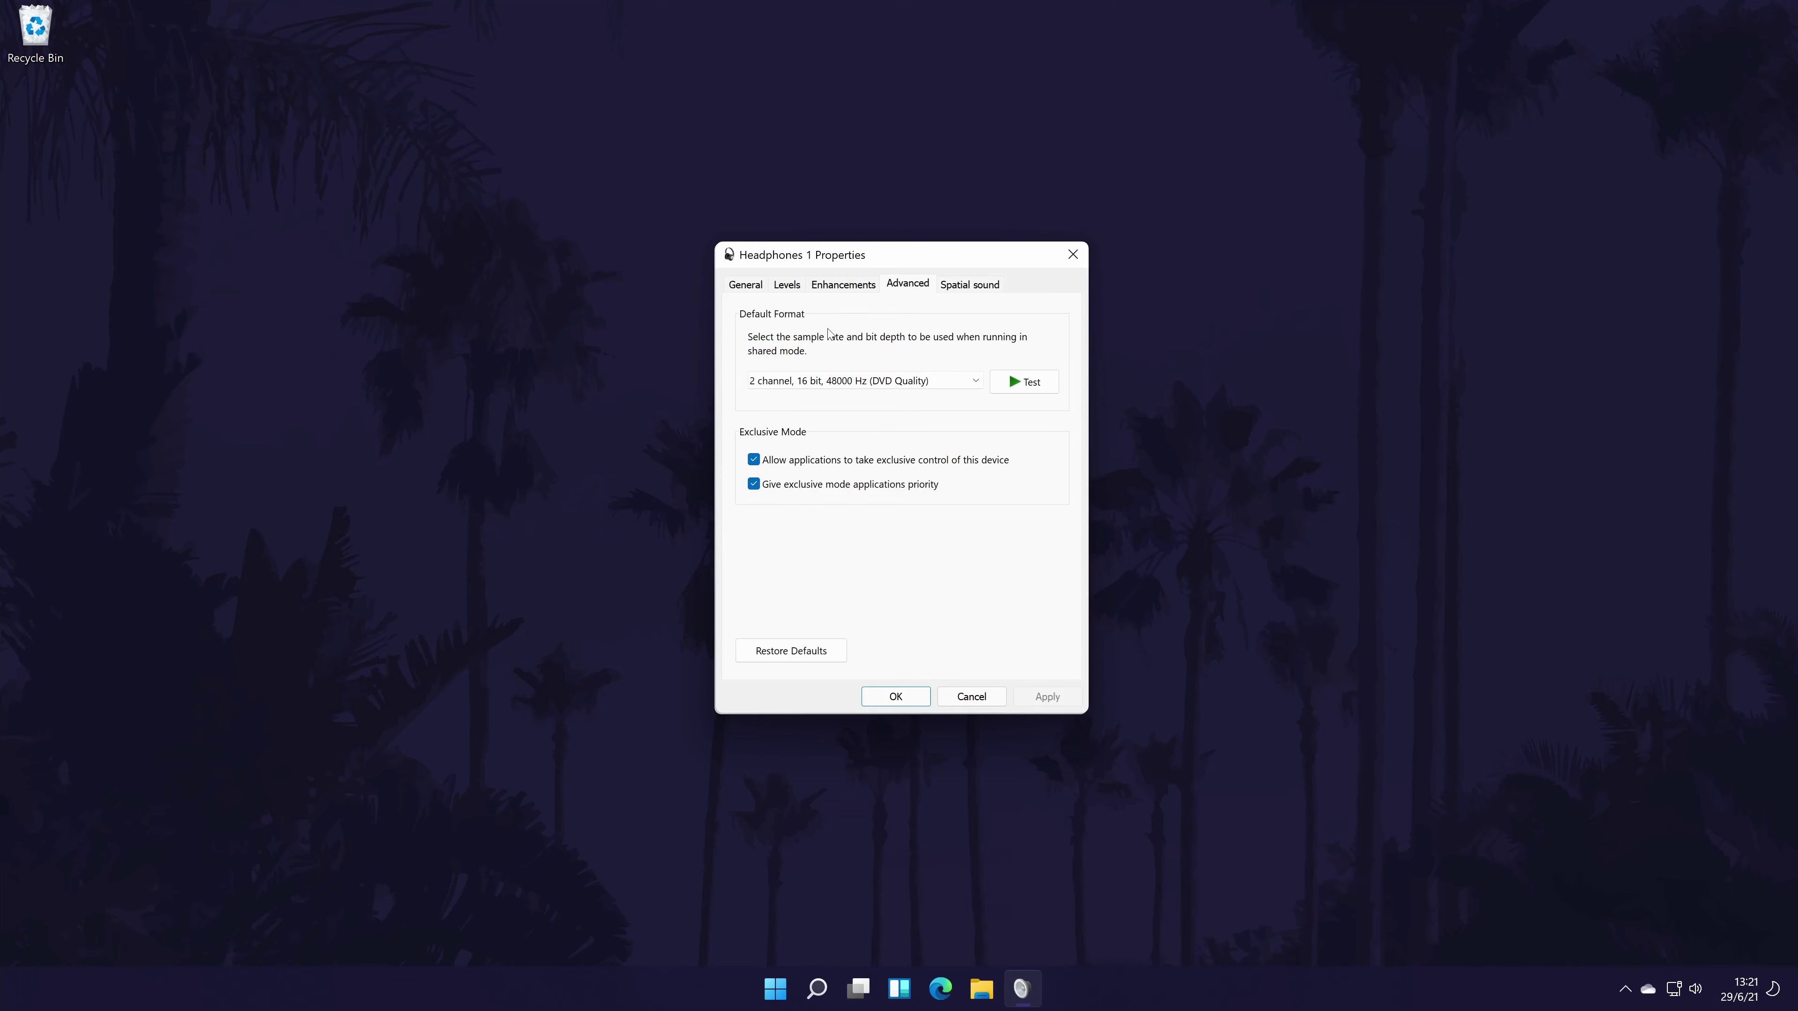
click(978, 285)
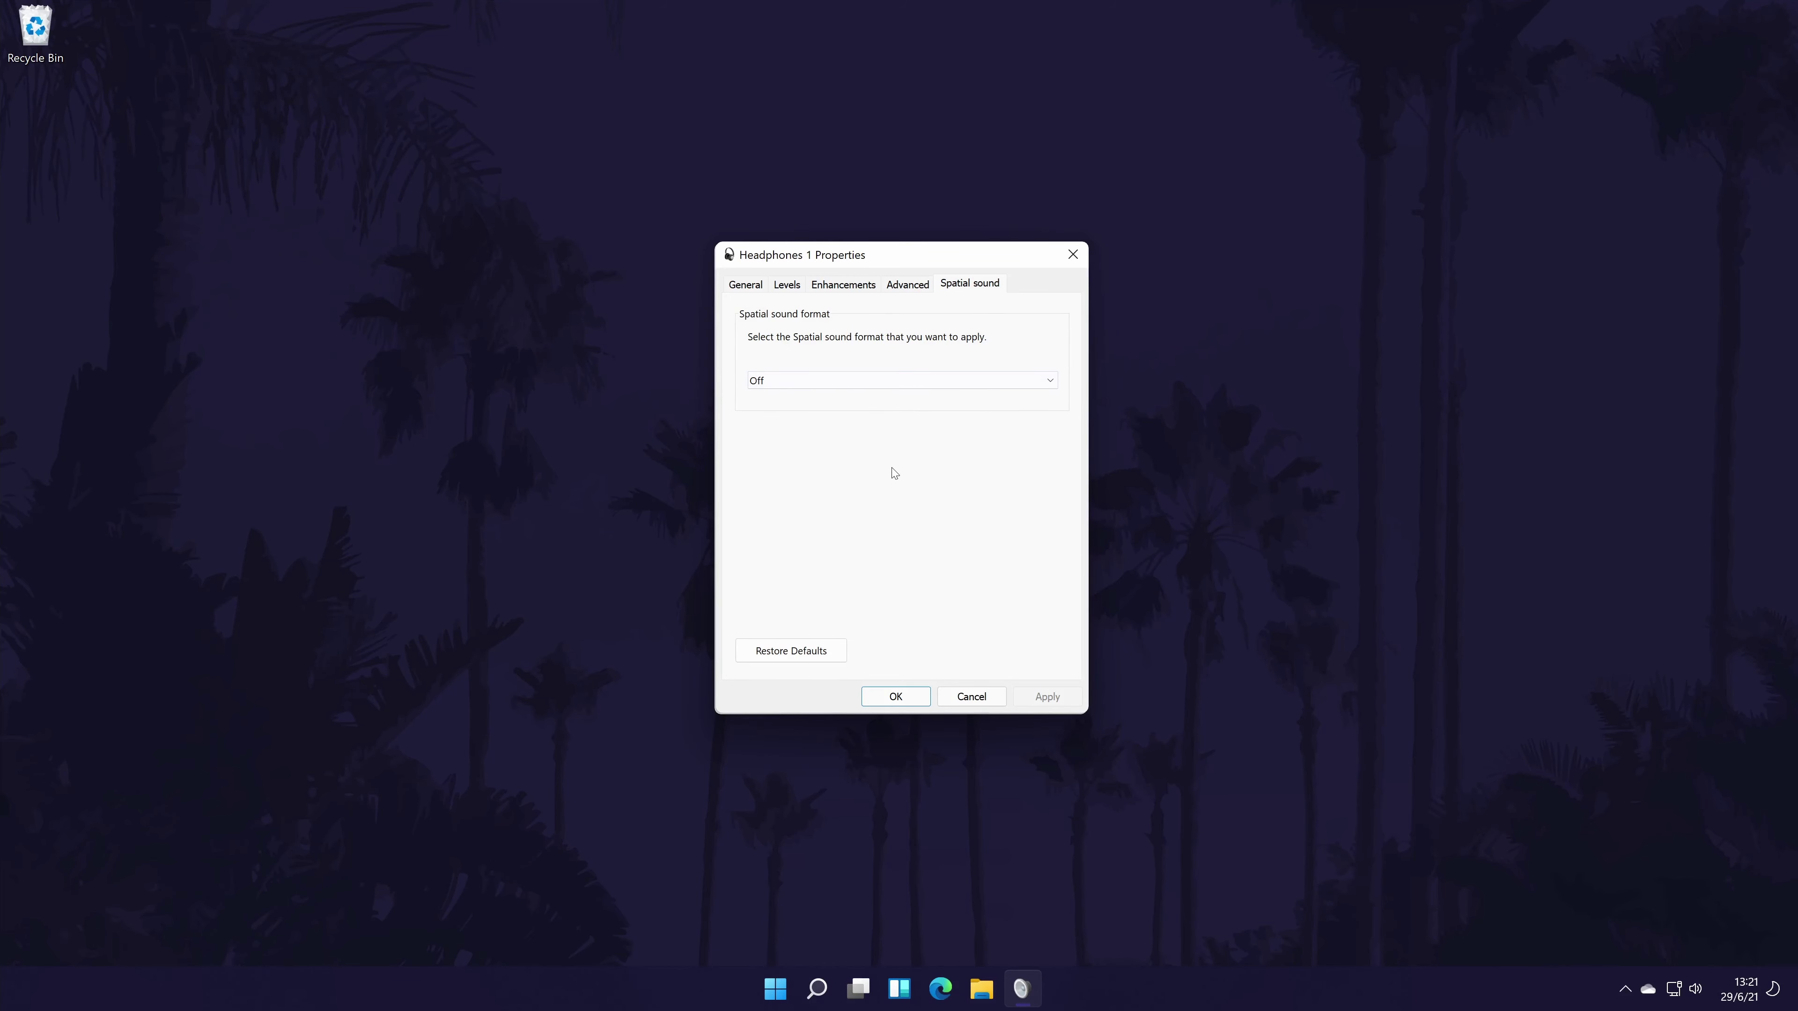
click(740, 285)
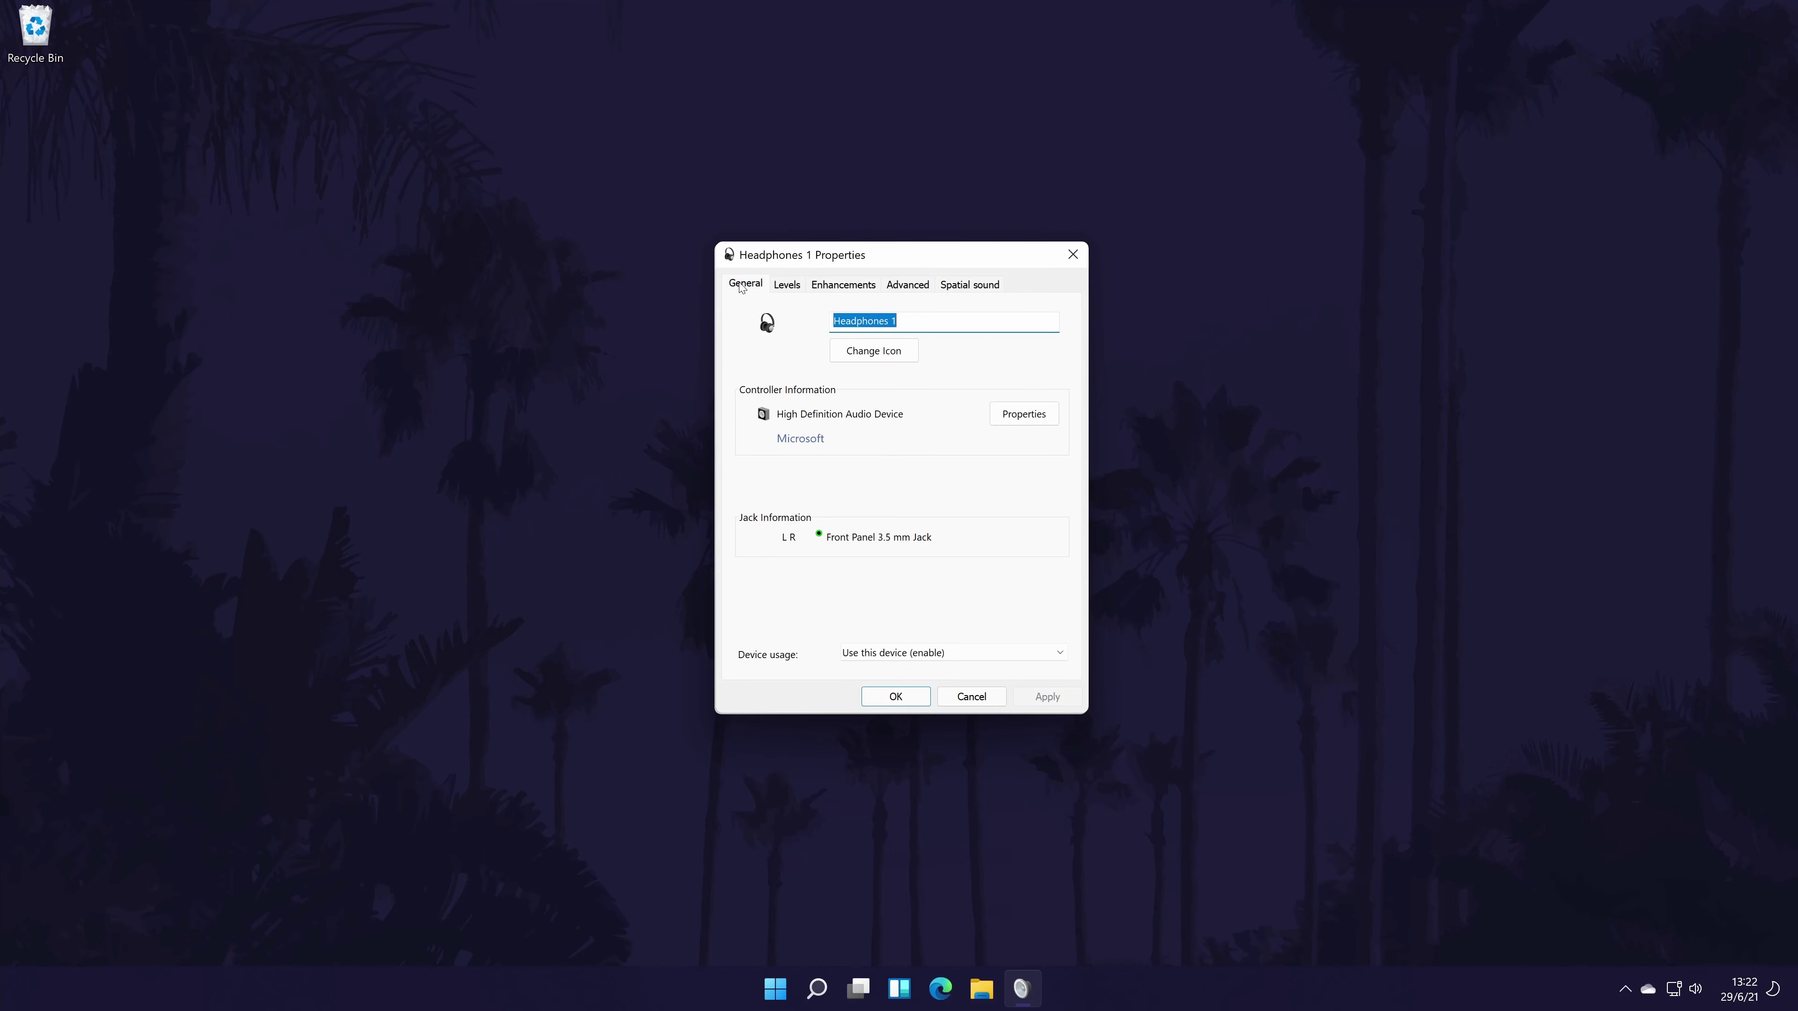
click(1010, 417)
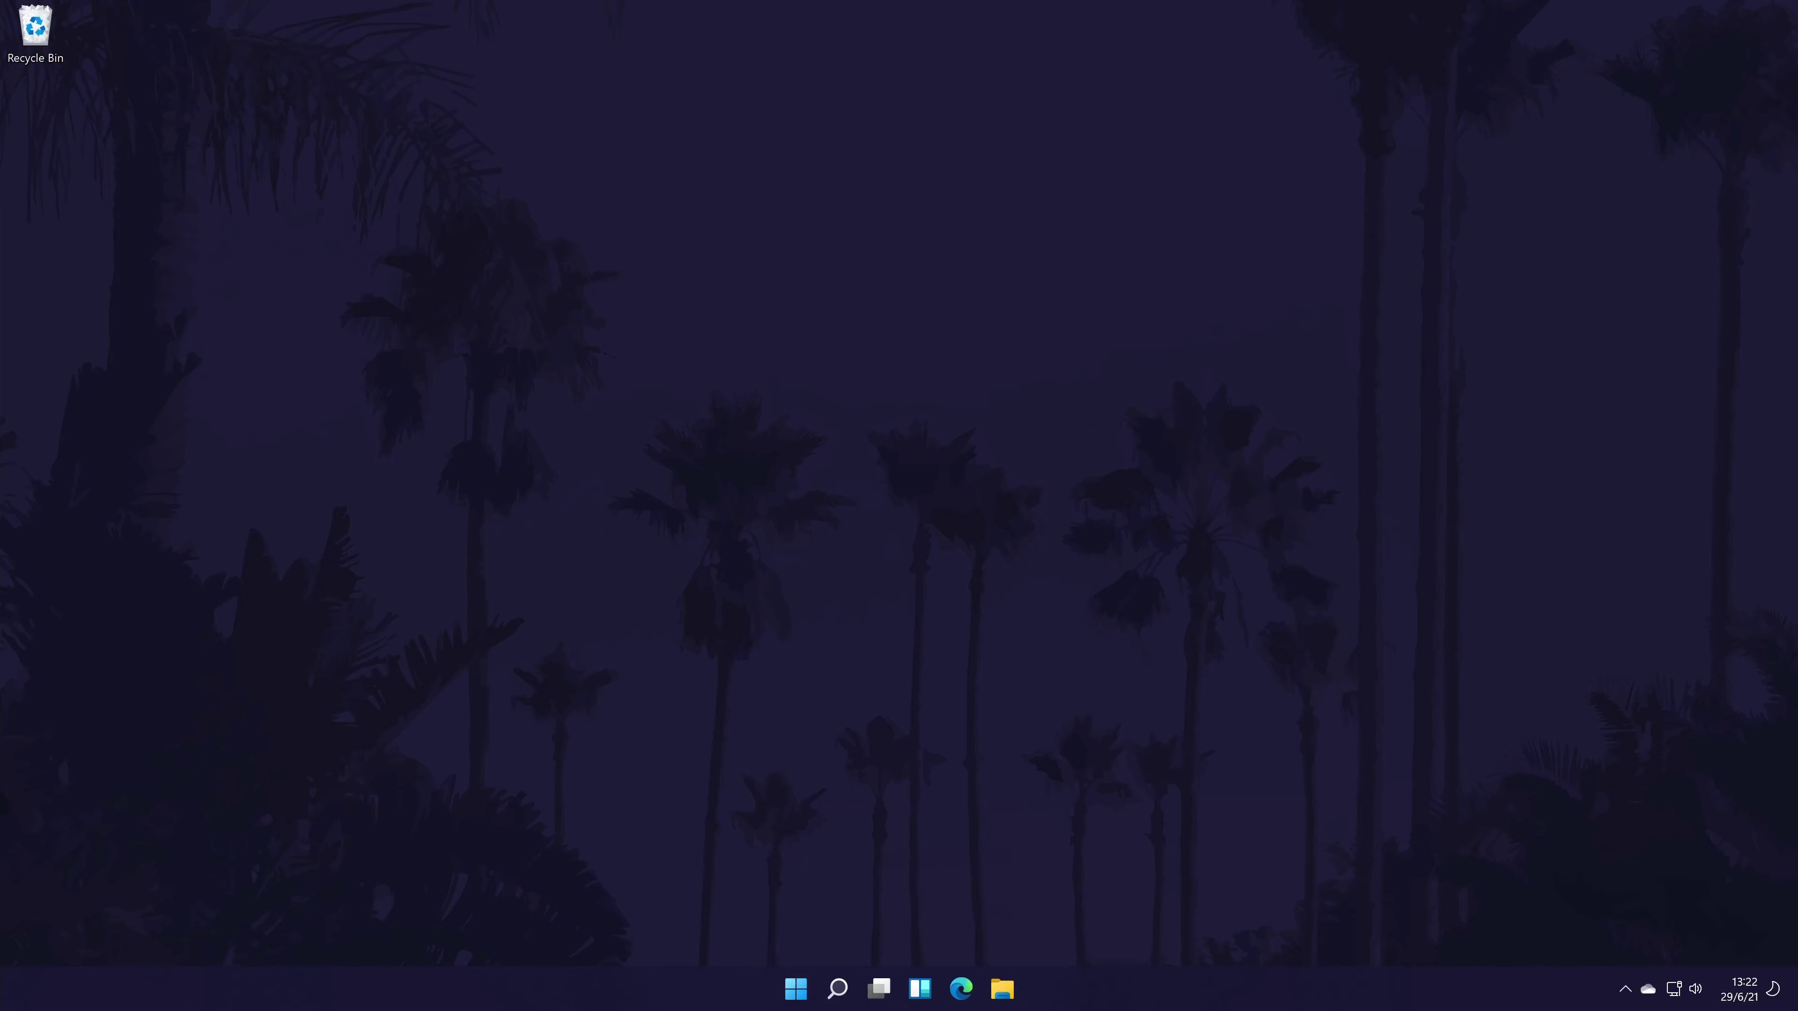